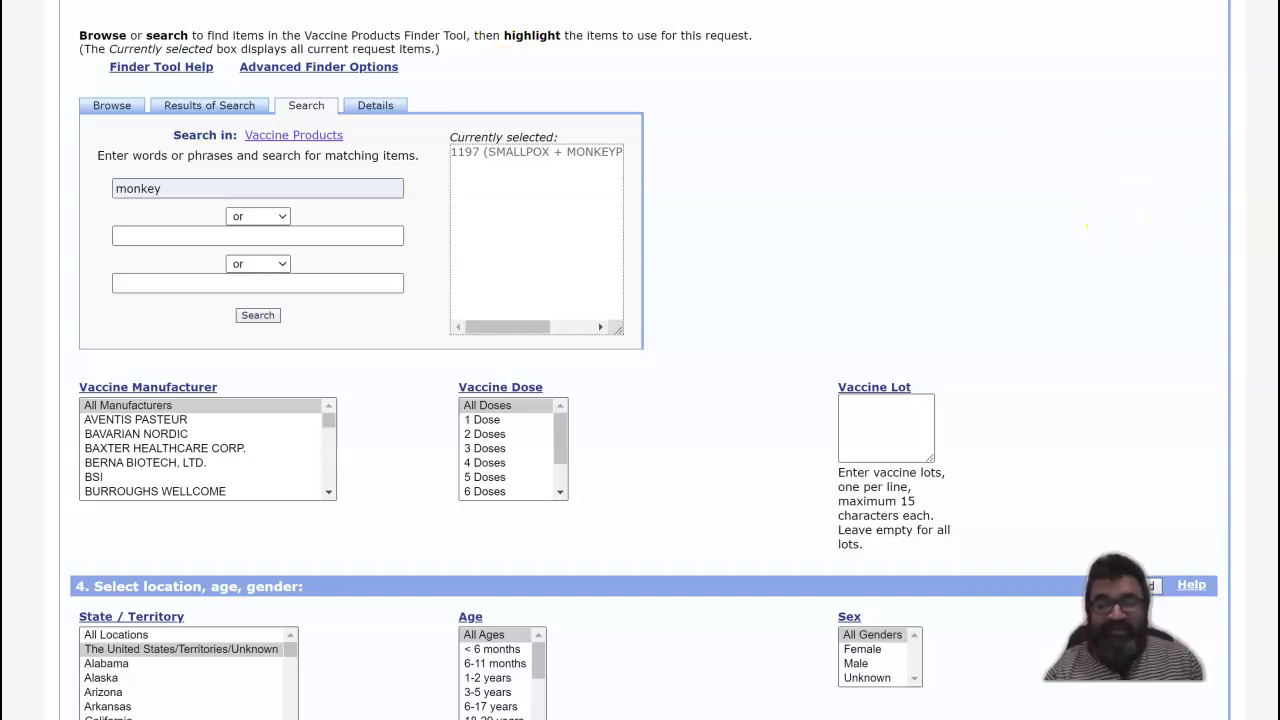
# Set the first grouping level of the table layout to VAERS ID
pyautogui.scroll(8, 640, 360)
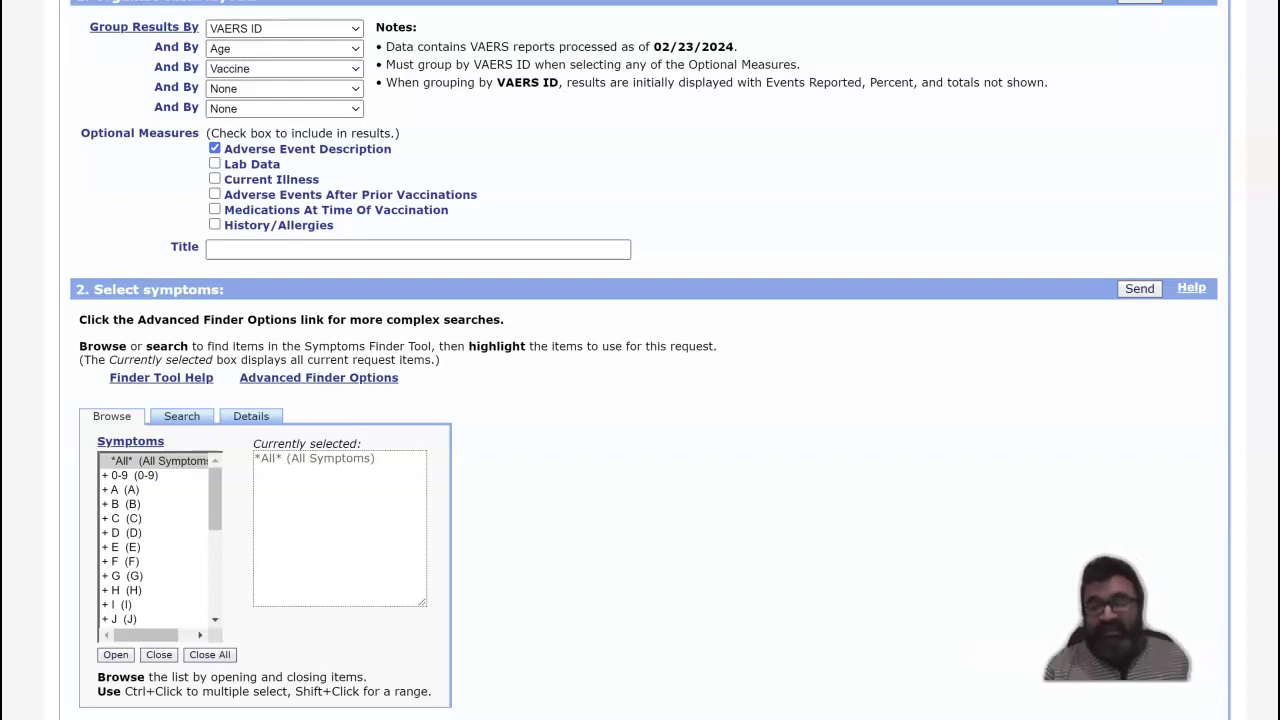
pyautogui.scroll(3, 640, 360)
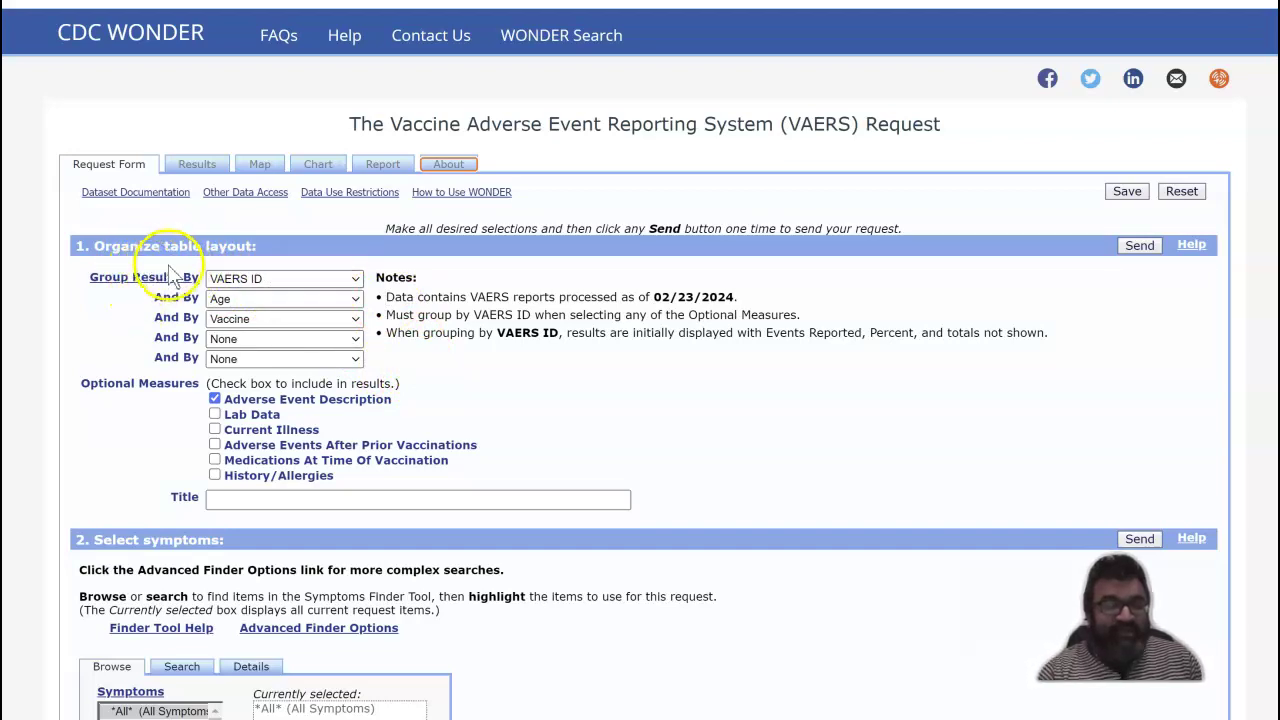
pyautogui.click(240, 286)
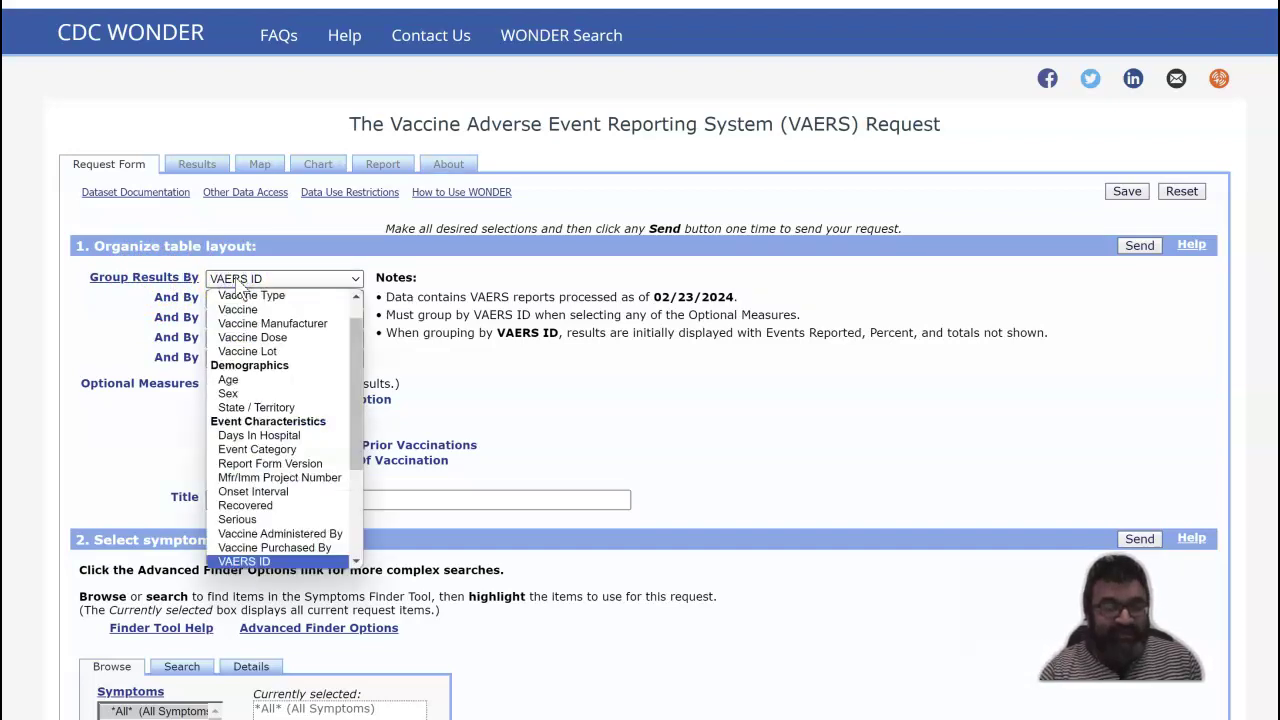
pyautogui.moveTo(357, 403); pyautogui.dragTo(348, 461)
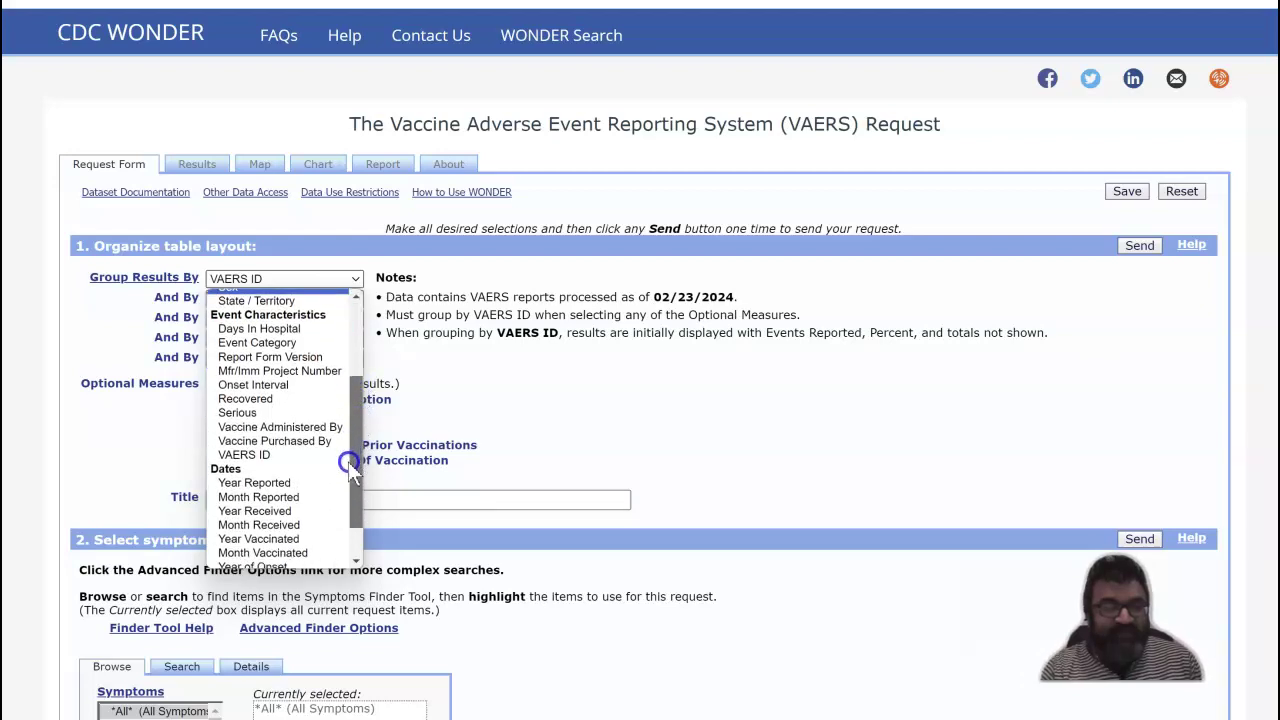
pyautogui.click(250, 455)
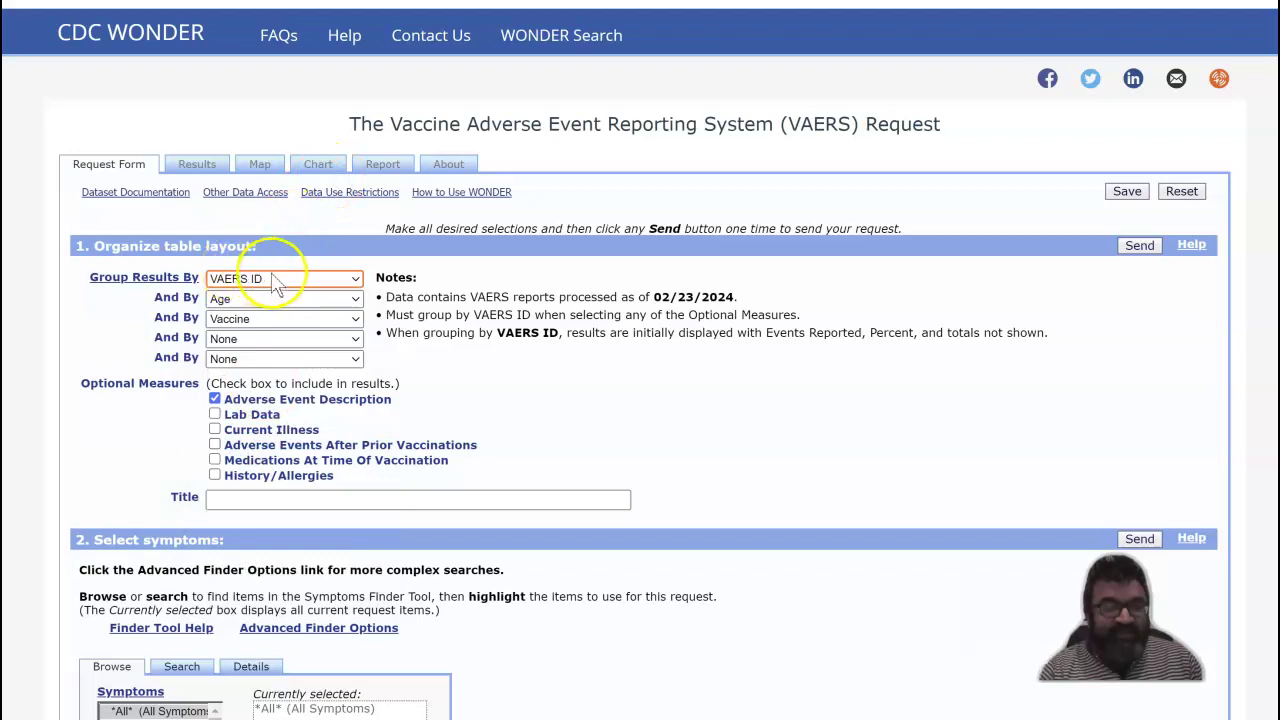
# Set the second grouping level to Age and the third to Vaccine
pyautogui.click(354, 299)
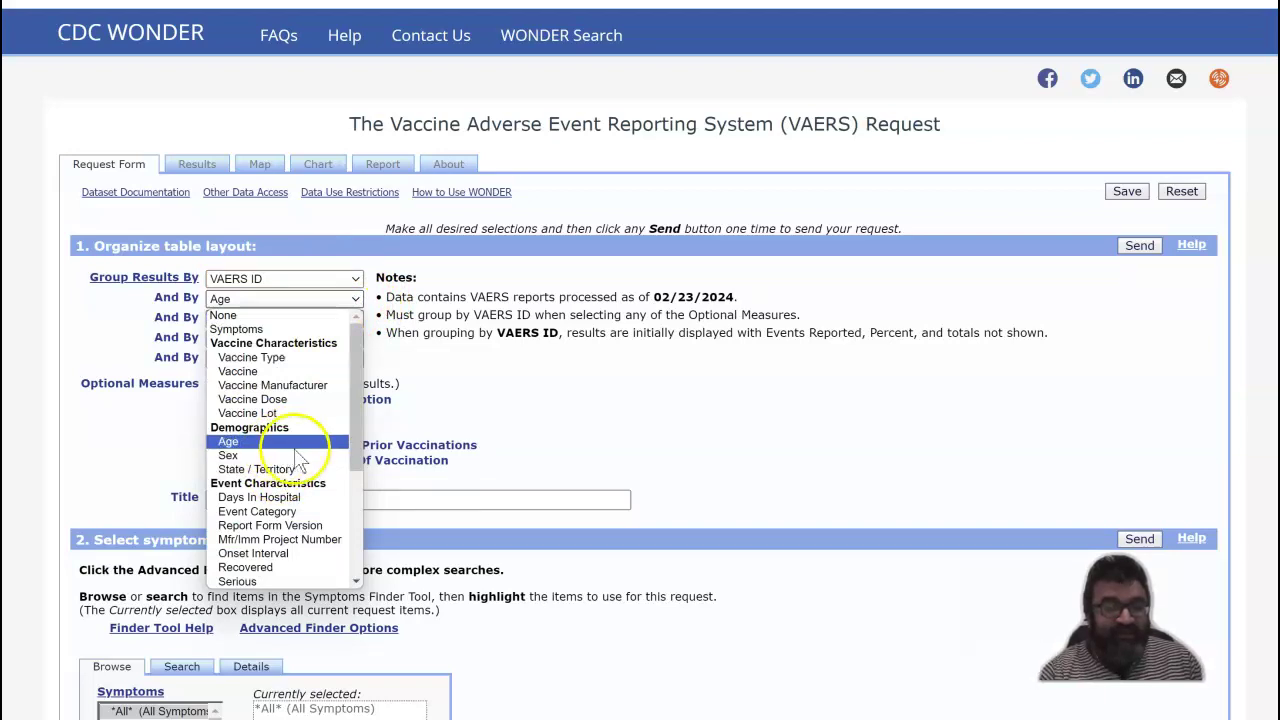
pyautogui.moveTo(350, 416); pyautogui.dragTo(367, 390)
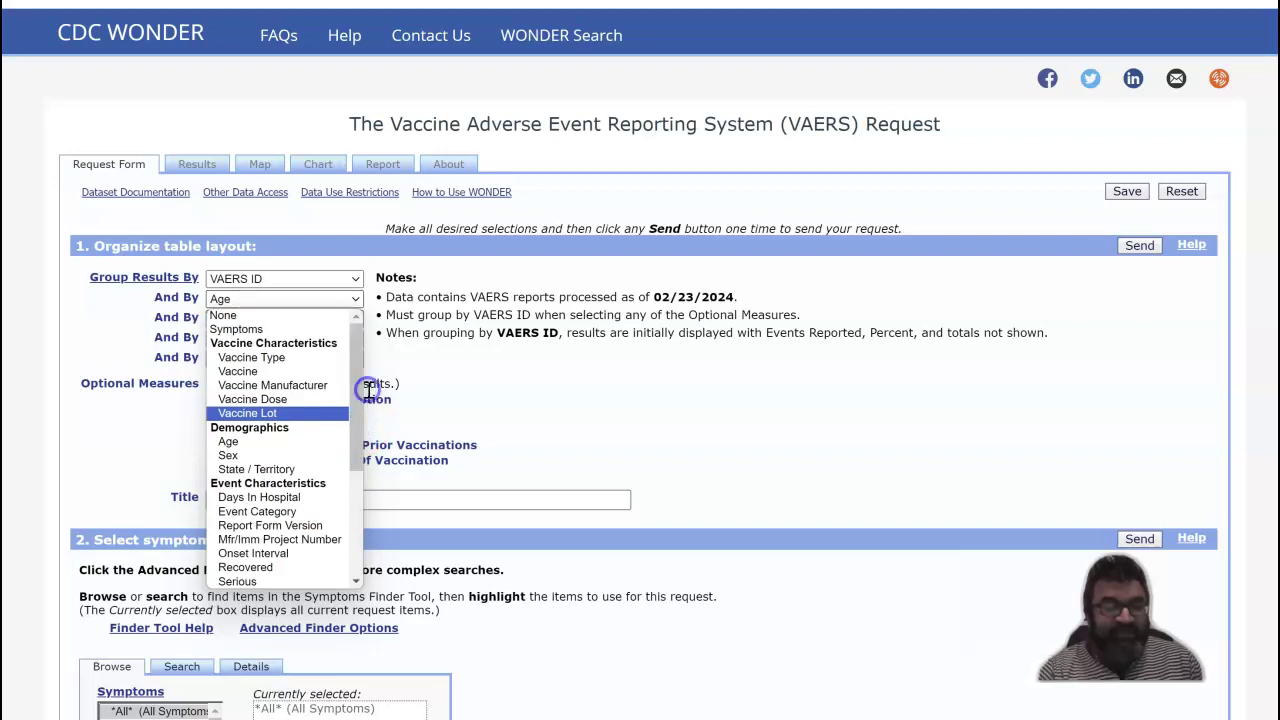
pyautogui.click(315, 441)
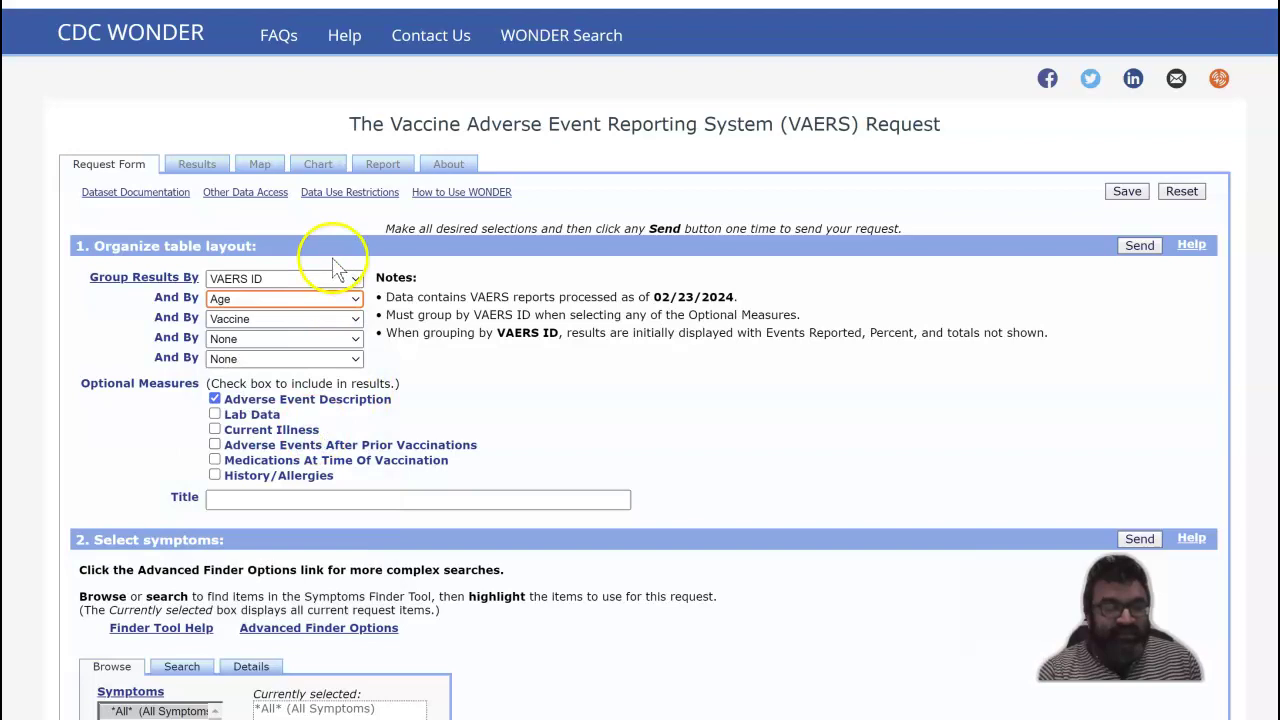
pyautogui.click(282, 319)
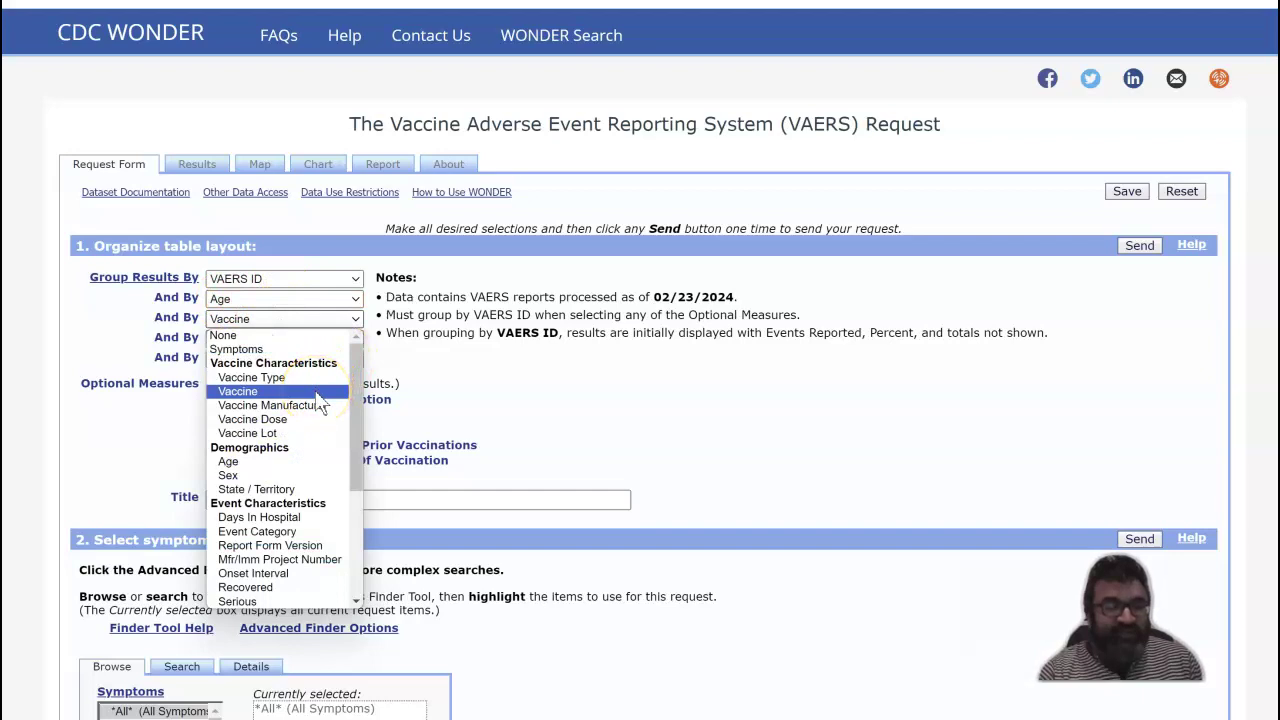
pyautogui.click(318, 398)
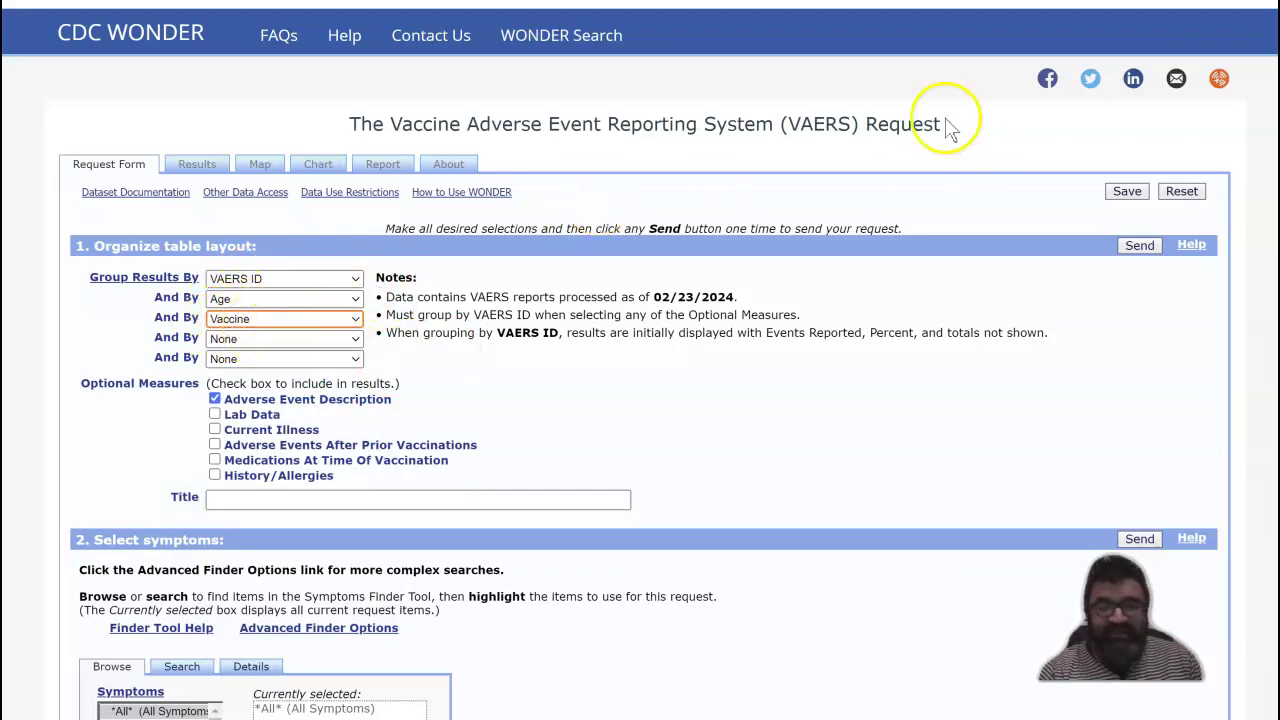
# Try the 0-9 and A groups in the symptoms list as the symptom selection
pyautogui.scroll(-2, 640, 360)
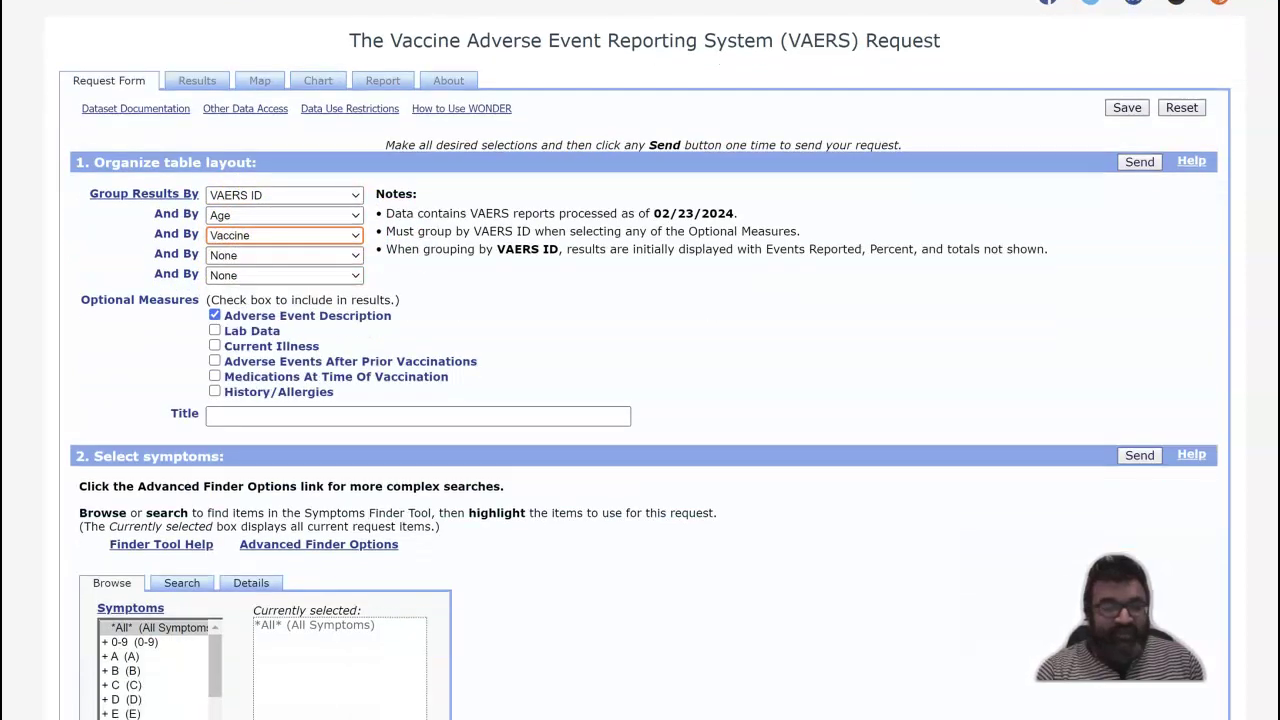
pyautogui.scroll(-3, 640, 360)
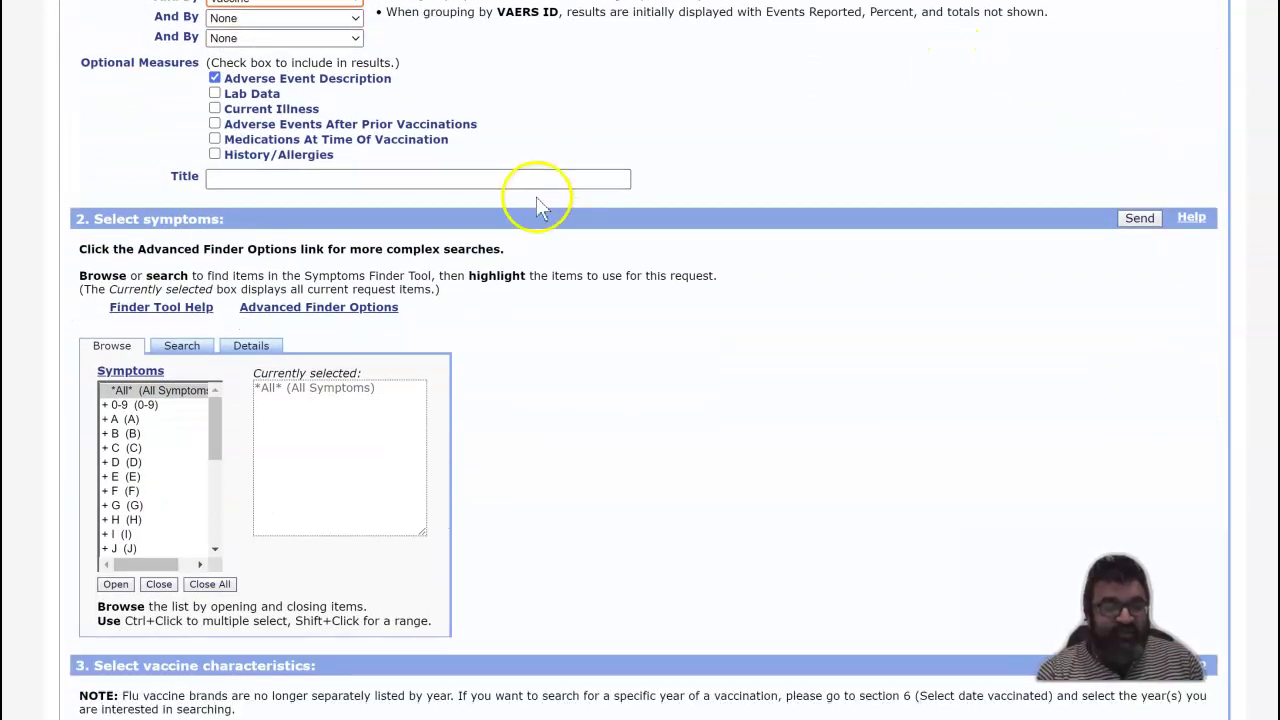
pyautogui.moveTo(214, 420); pyautogui.dragTo(225, 385)
pyautogui.click(106, 404)
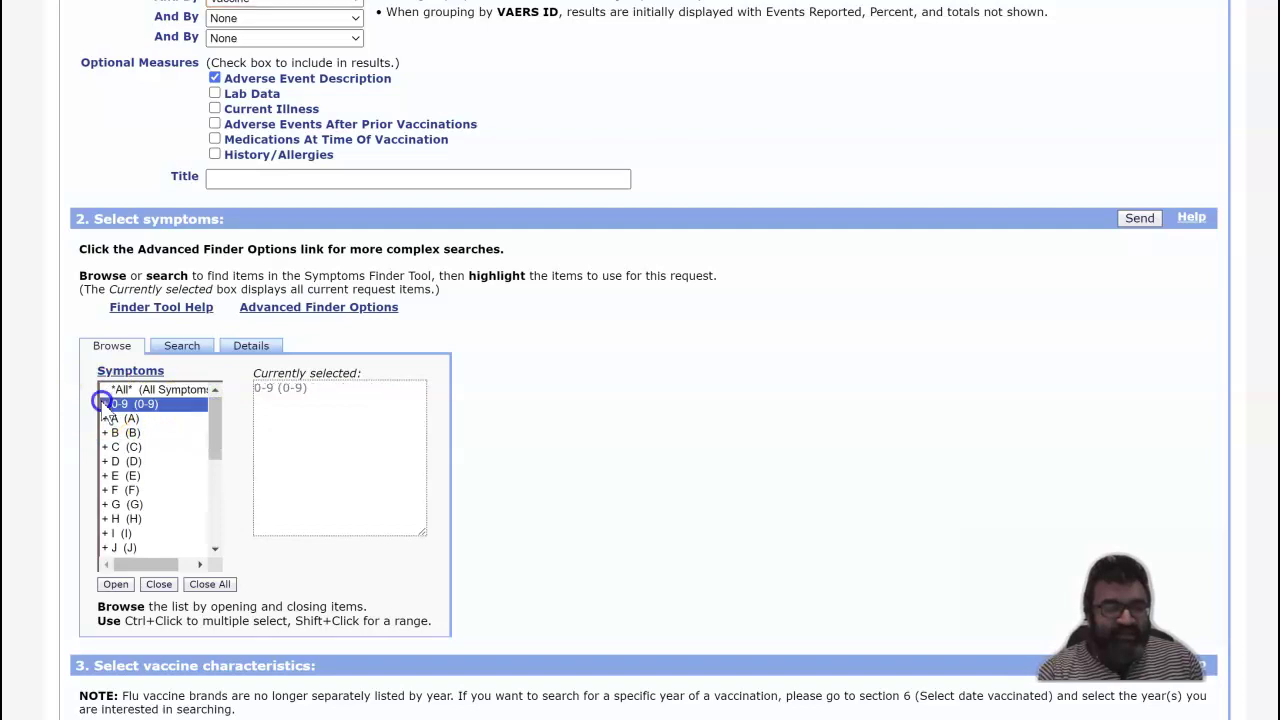
pyautogui.click(109, 419)
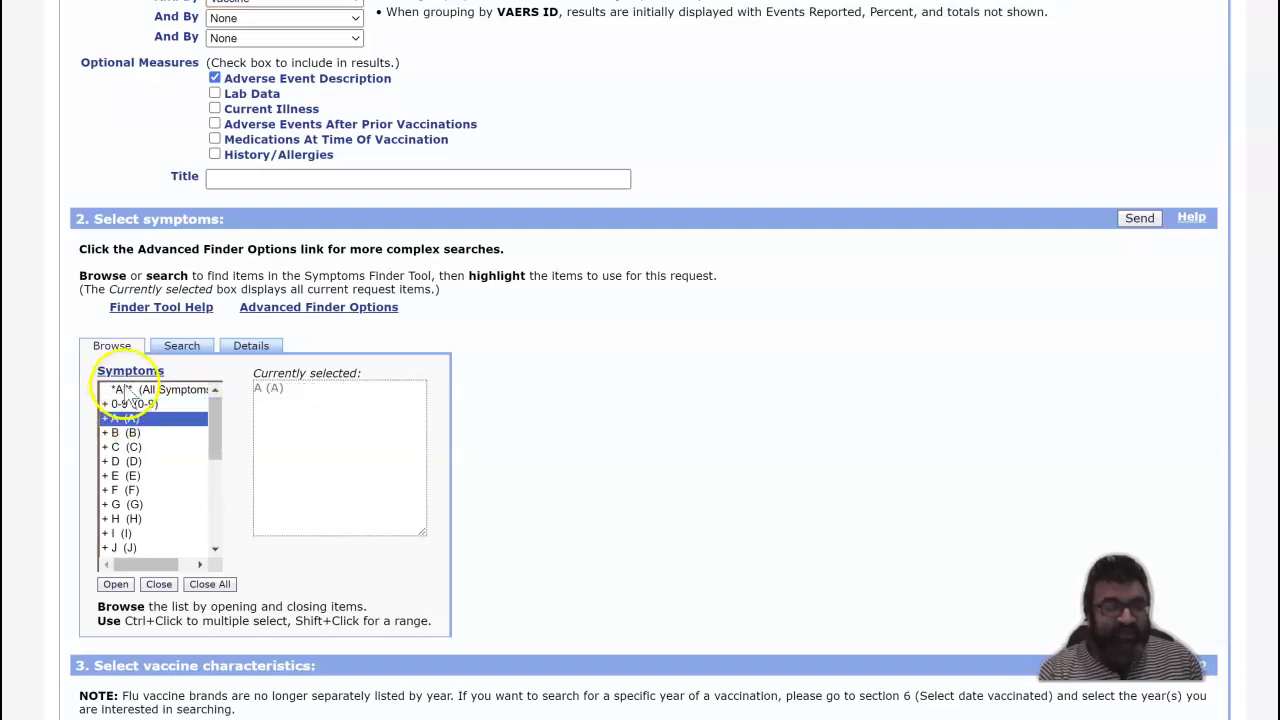
# Search the symptoms finder for "cough" and review the matching items
pyautogui.click(184, 346)
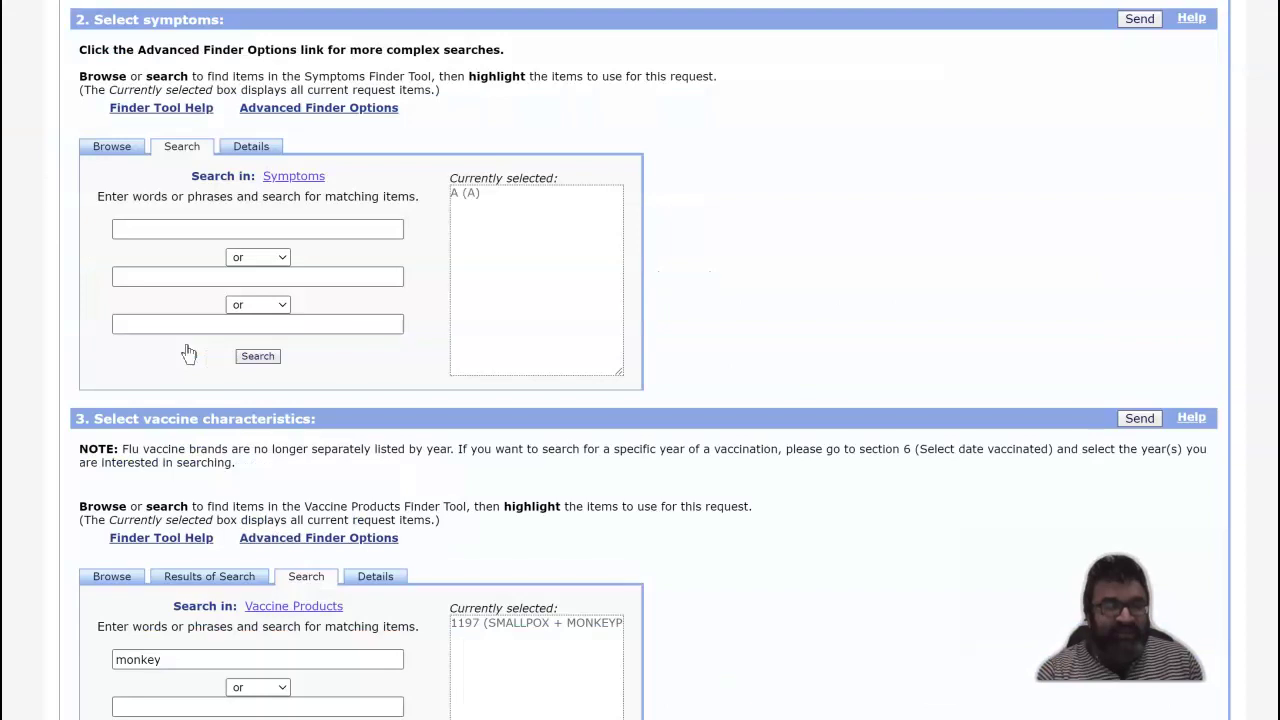
pyautogui.click(229, 229)
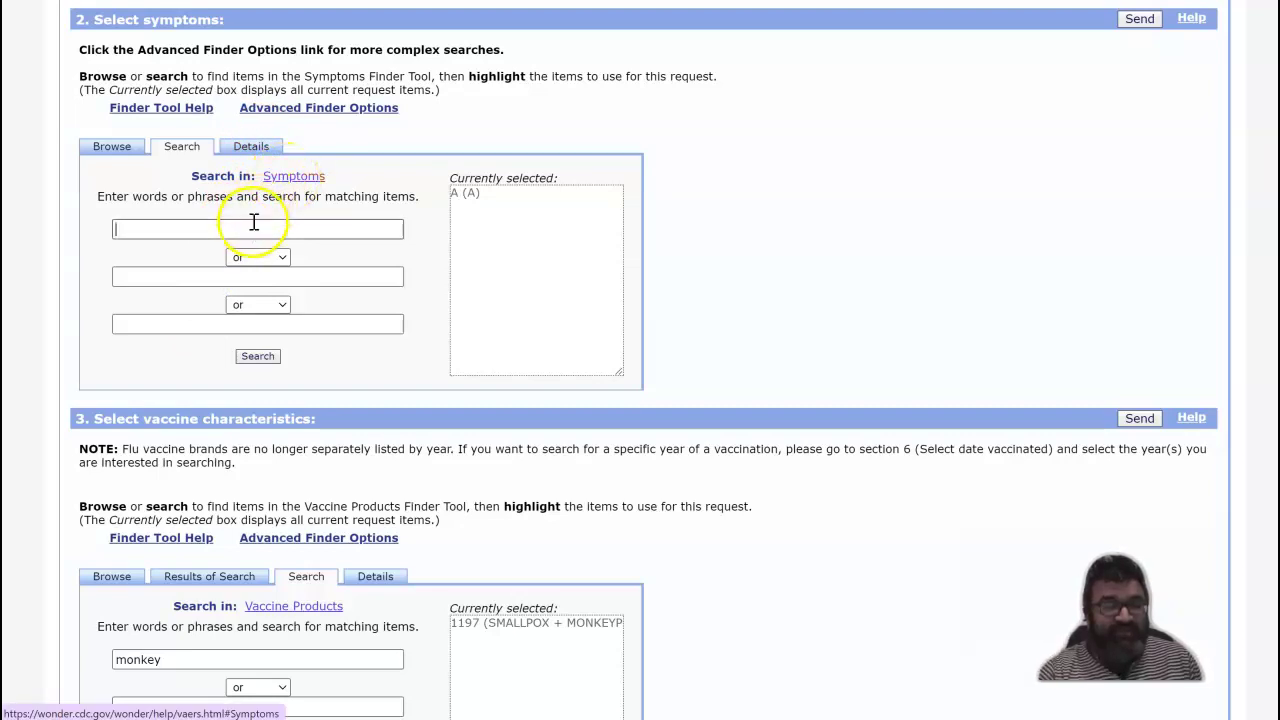
pyautogui.write('cough')
pyautogui.click(259, 358)
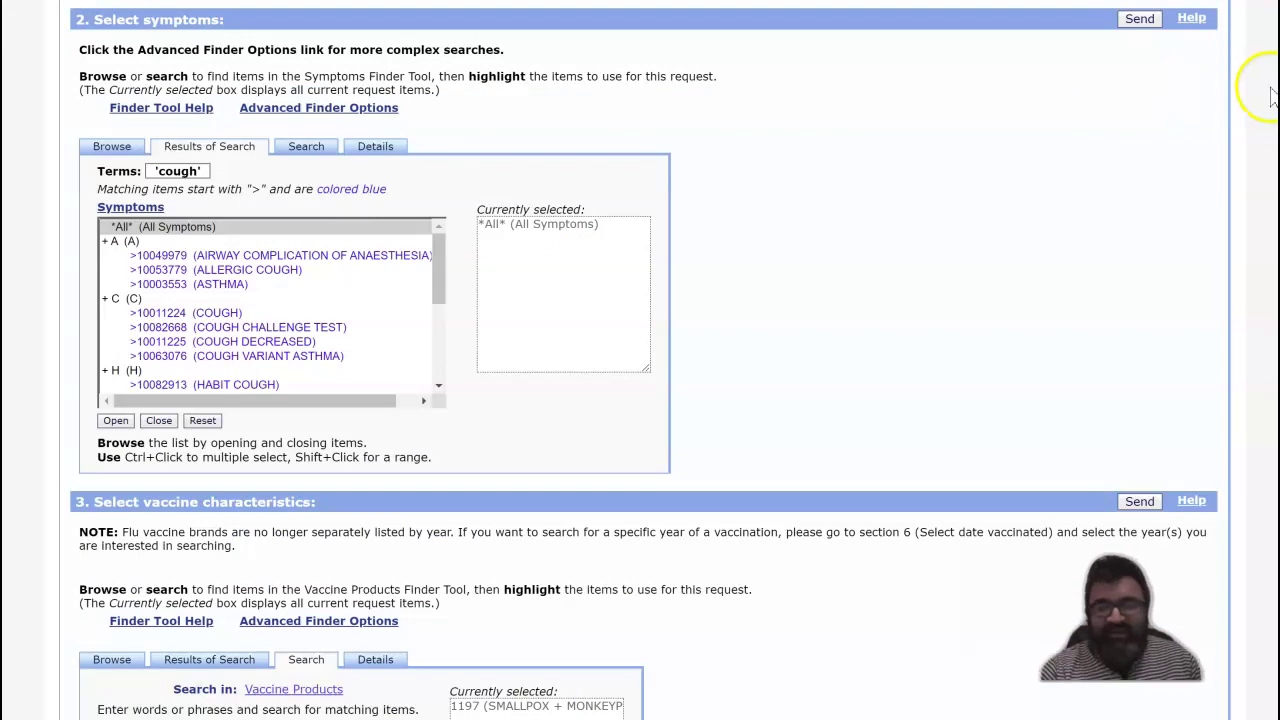
pyautogui.scroll(1, 995, 231)
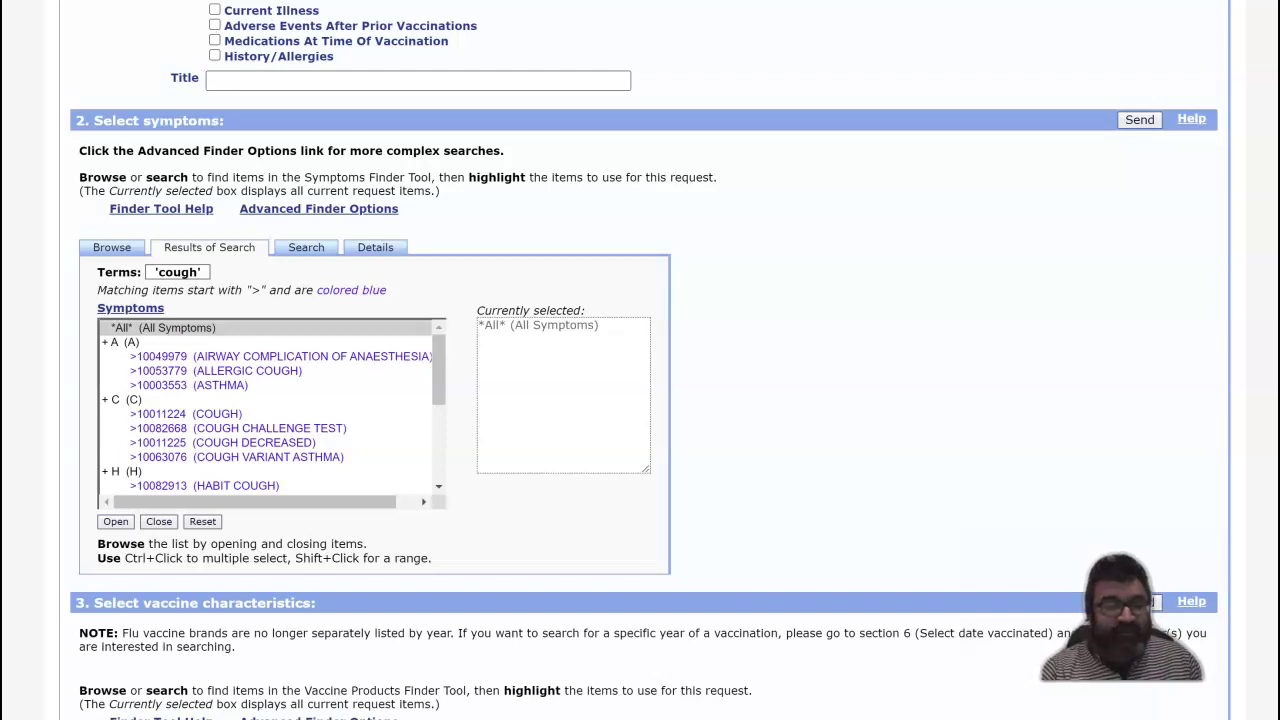
pyautogui.scroll(-1, 640, 360)
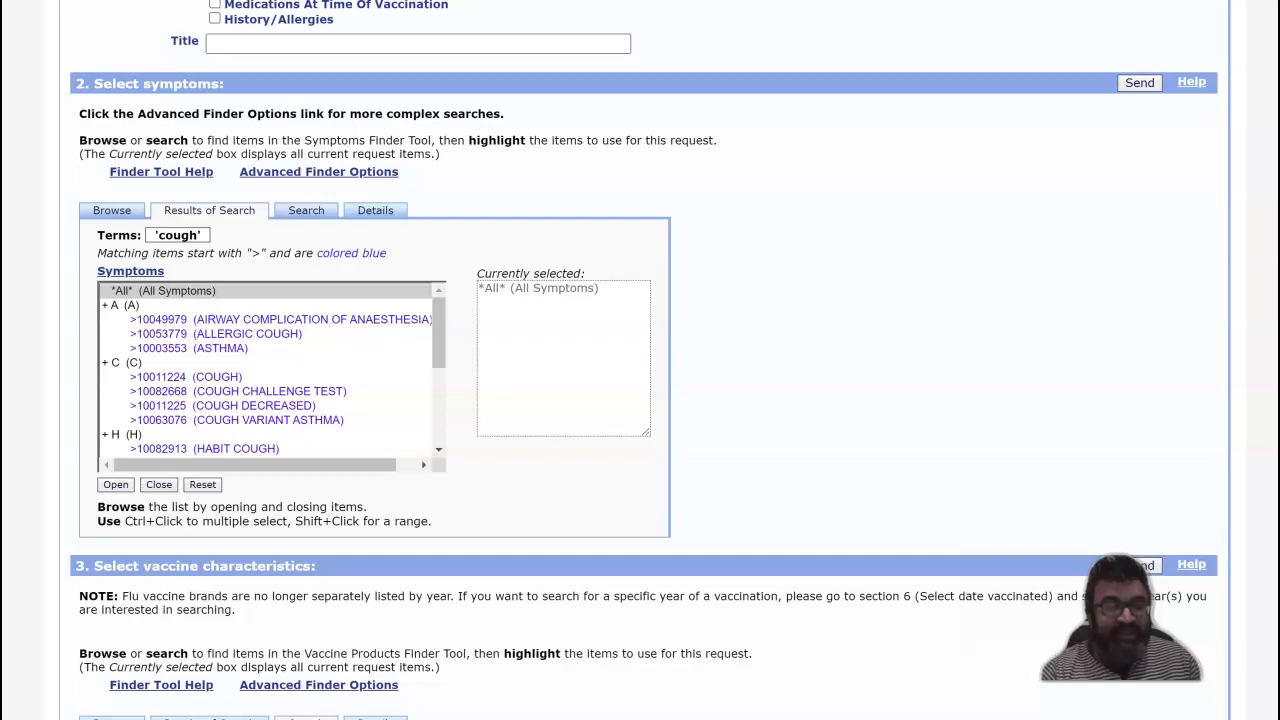
pyautogui.scroll(-5, 640, 360)
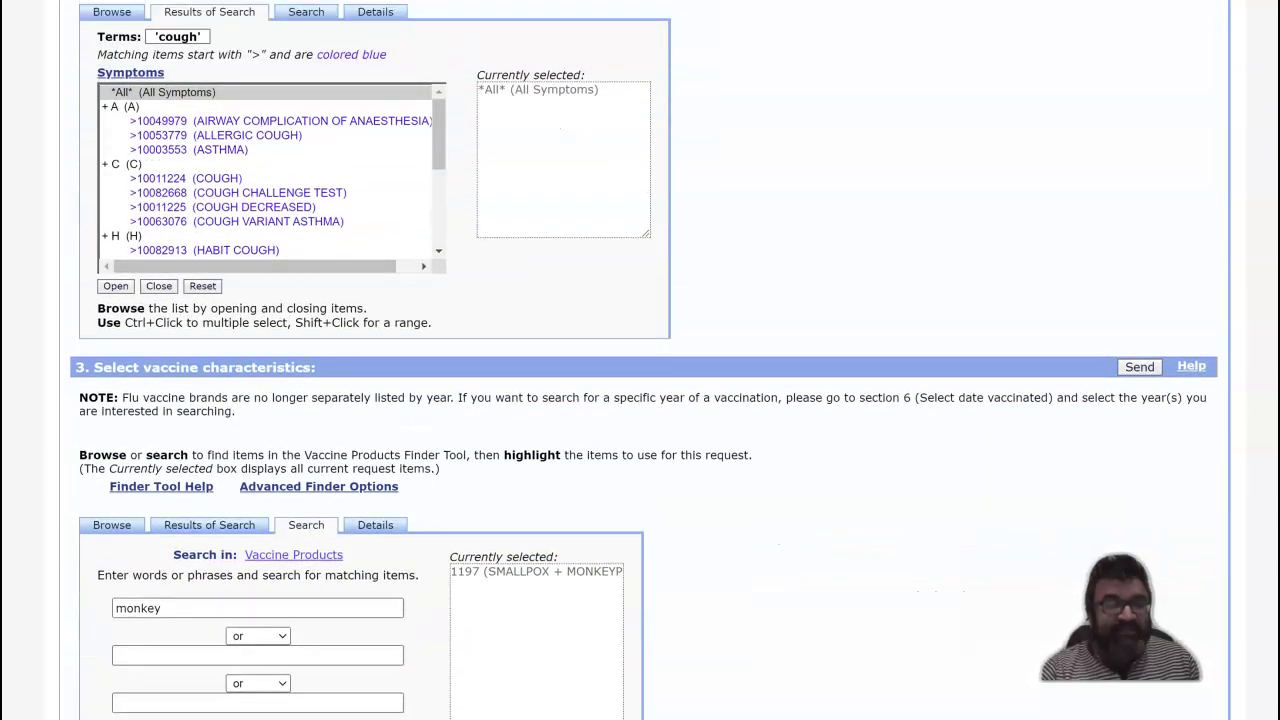
# Return to the full symptoms list and set the selection to All Symptoms
pyautogui.scroll(2, 640, 360)
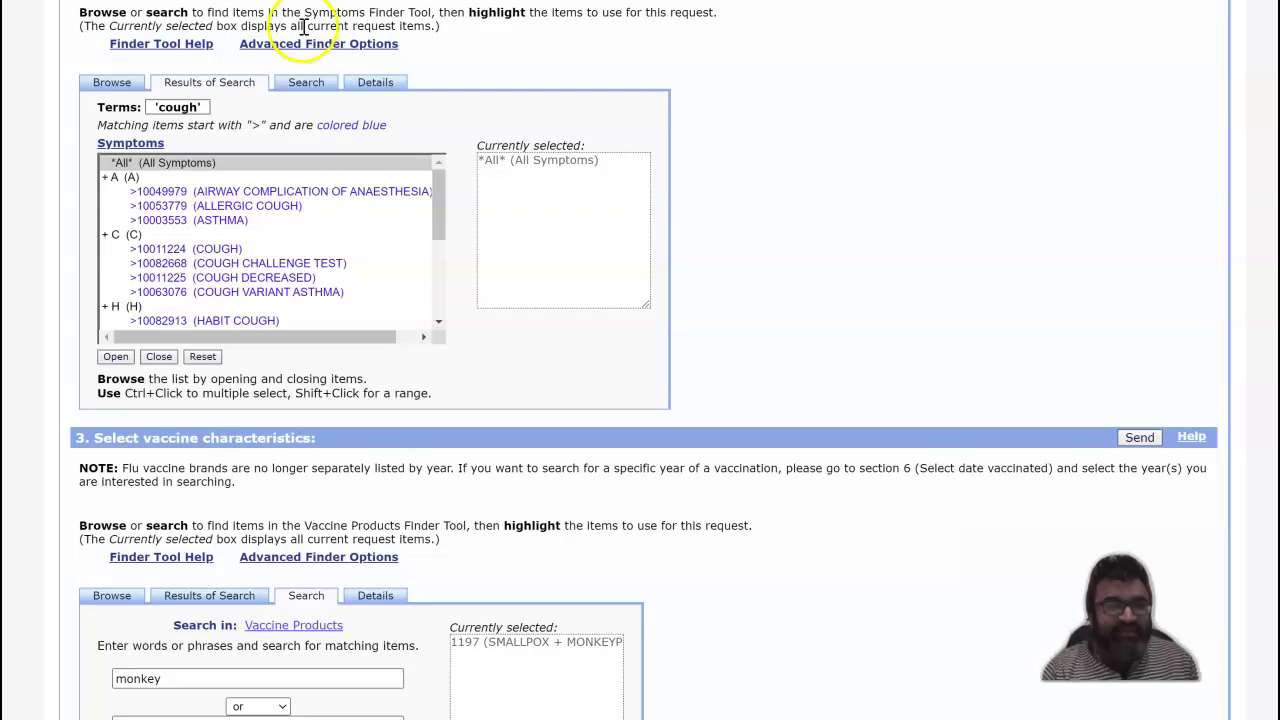
pyautogui.click(124, 86)
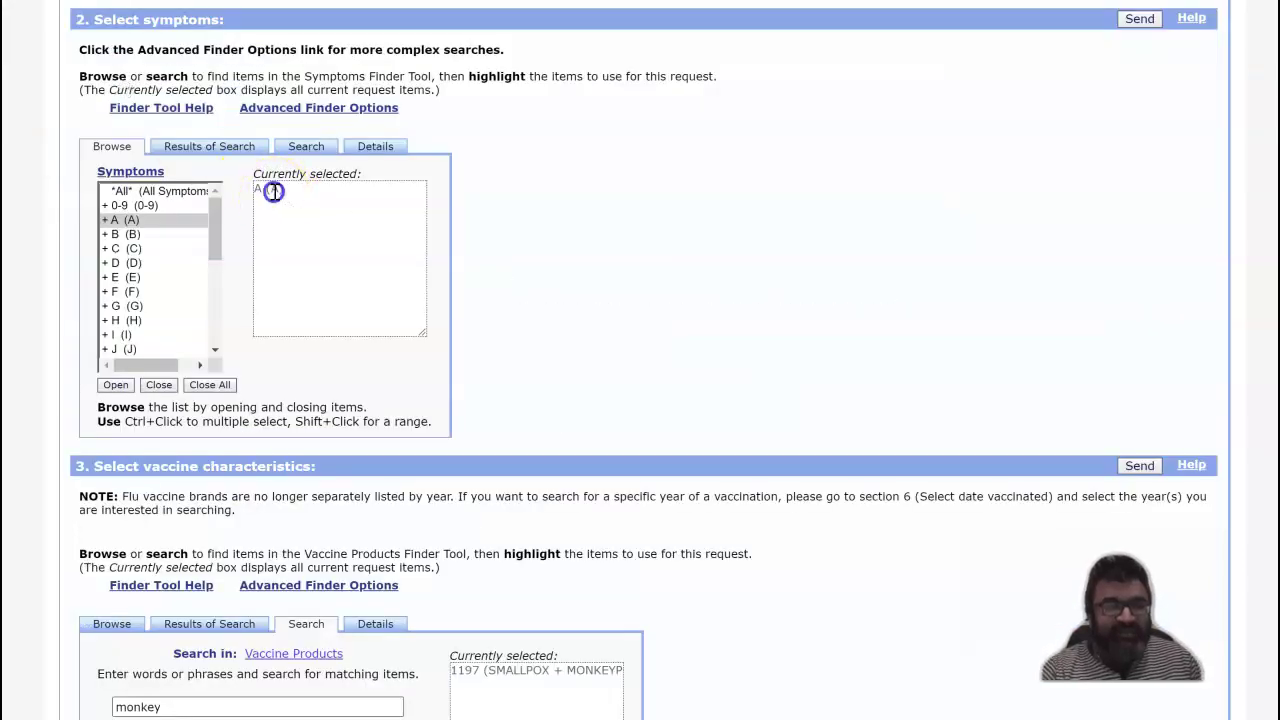
pyautogui.click(168, 191)
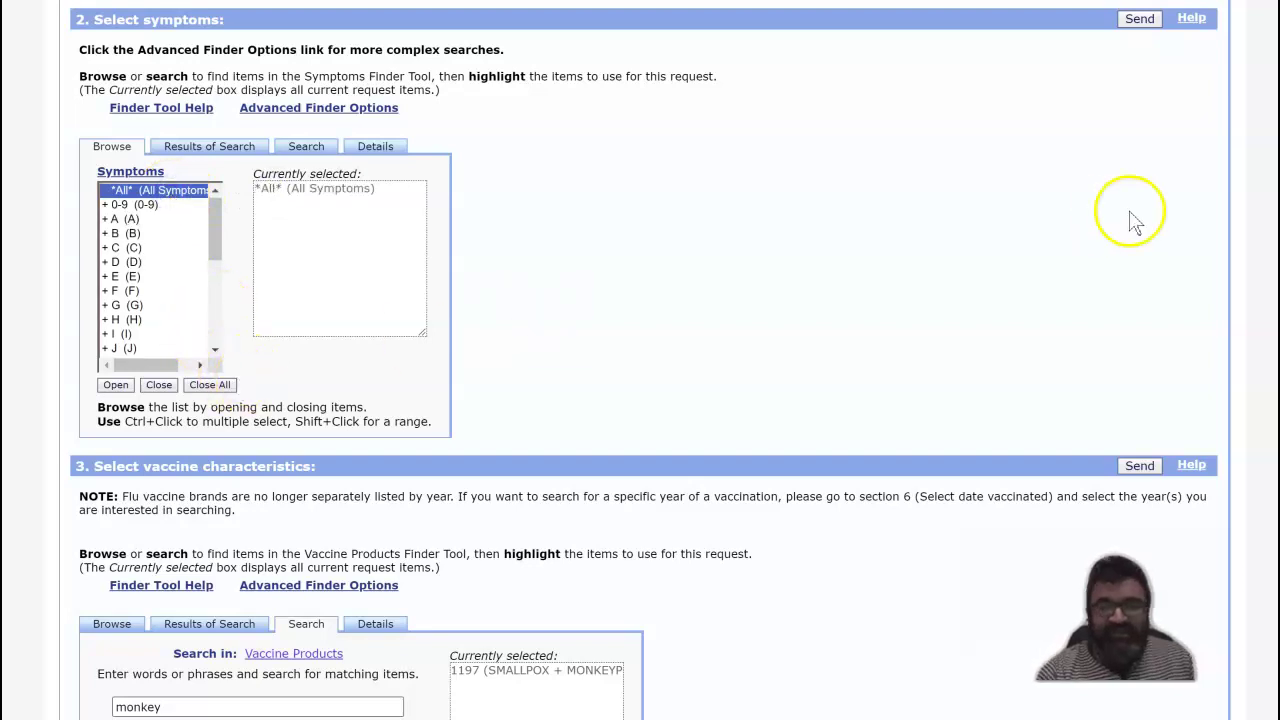
# Browse the full list of vaccine products in the vaccine characteristics section
pyautogui.scroll(-2, 640, 360)
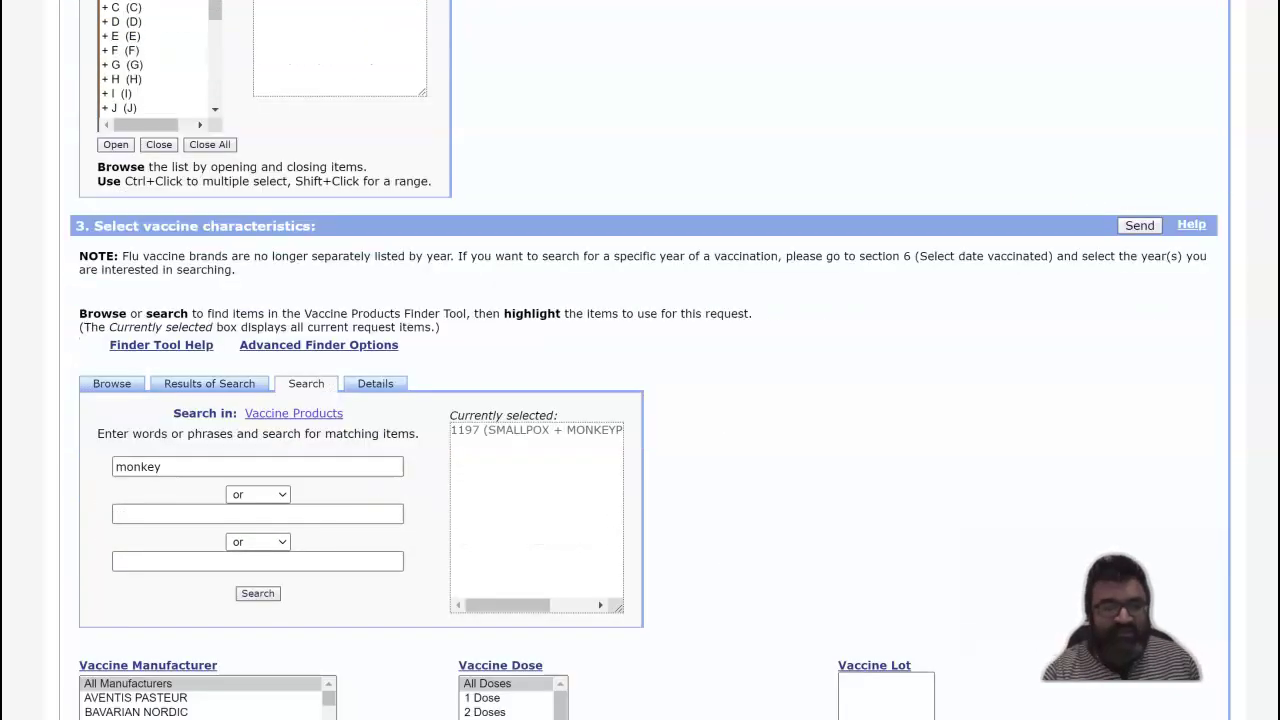
pyautogui.scroll(-1, 640, 360)
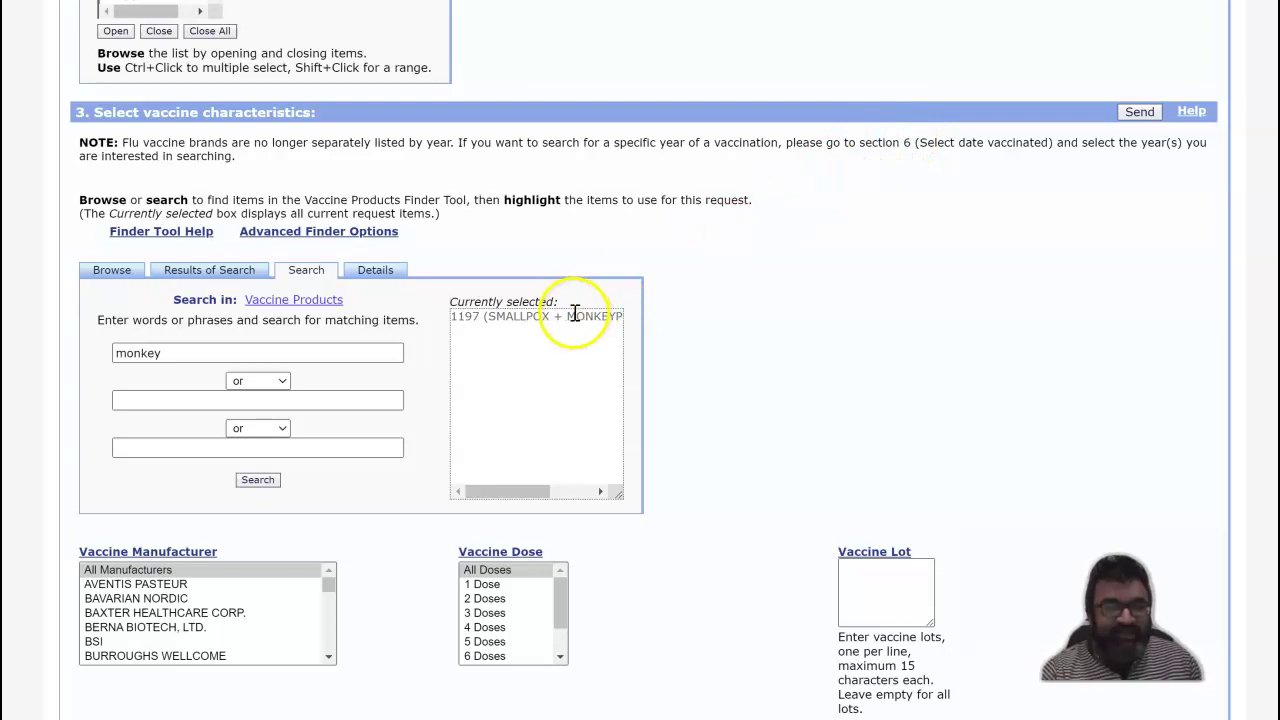
pyautogui.click(138, 277)
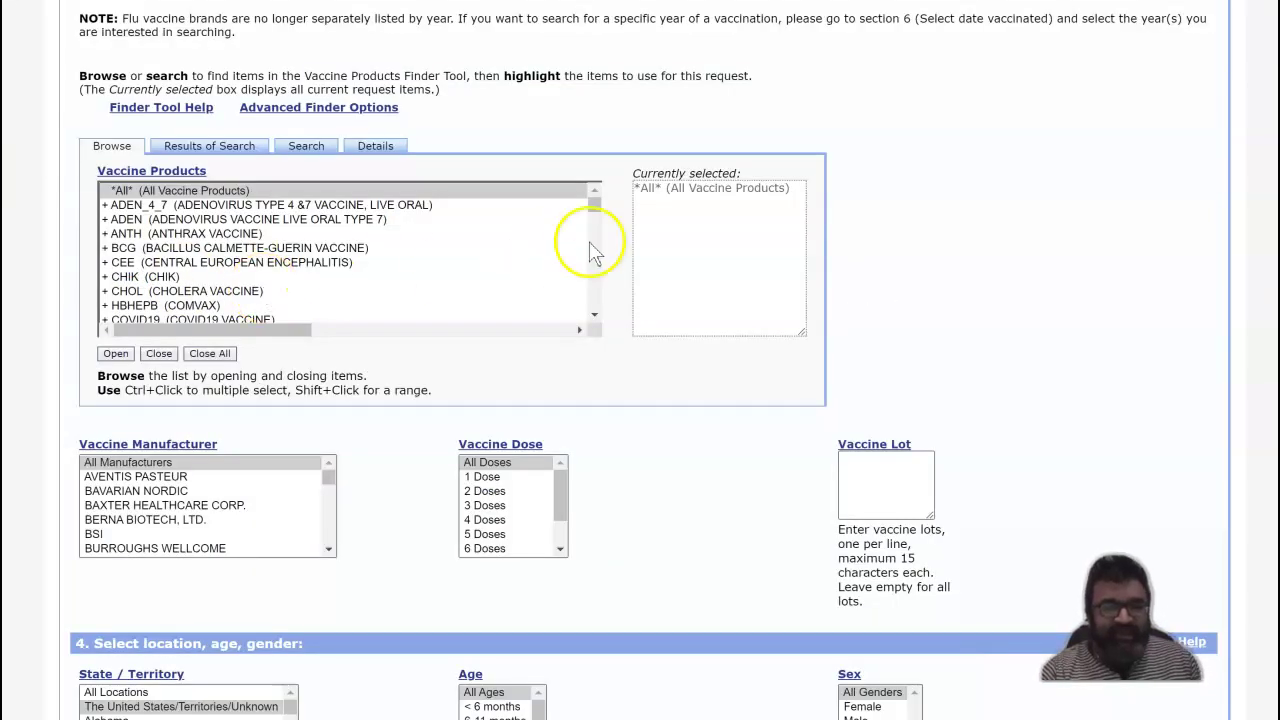
pyautogui.scroll(2, 640, 360)
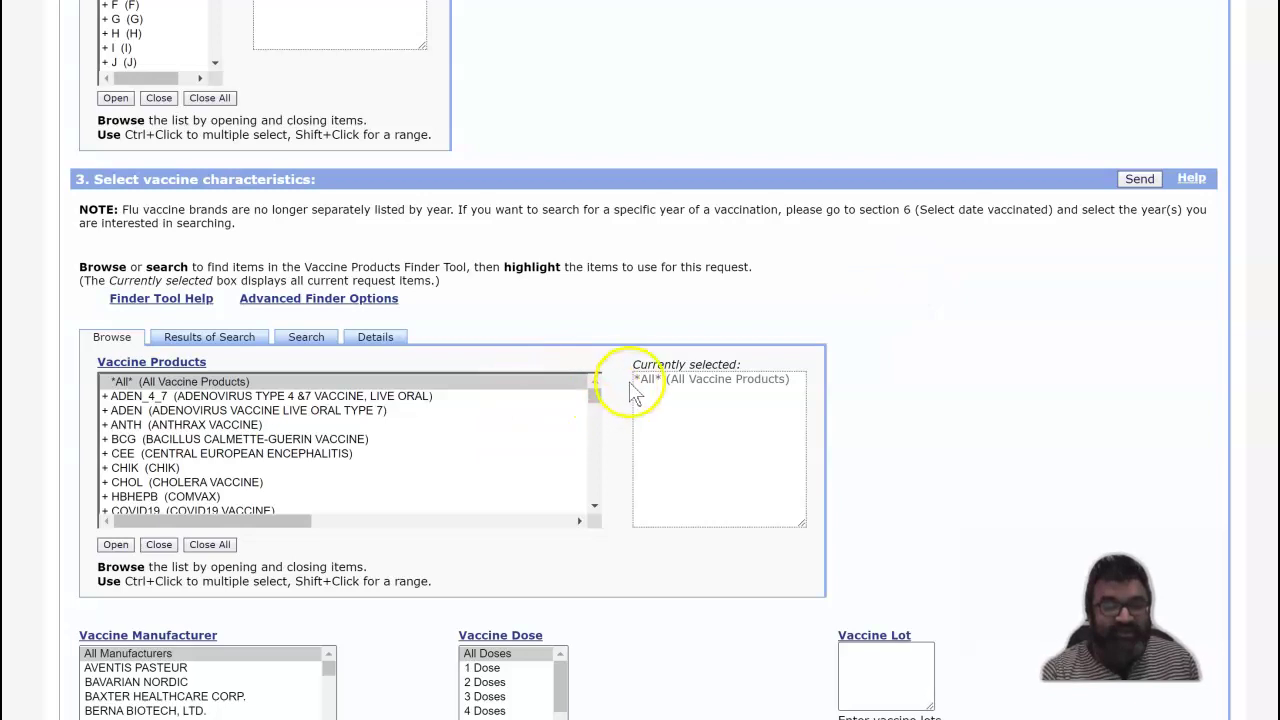
pyautogui.moveTo(598, 398); pyautogui.dragTo(611, 434)
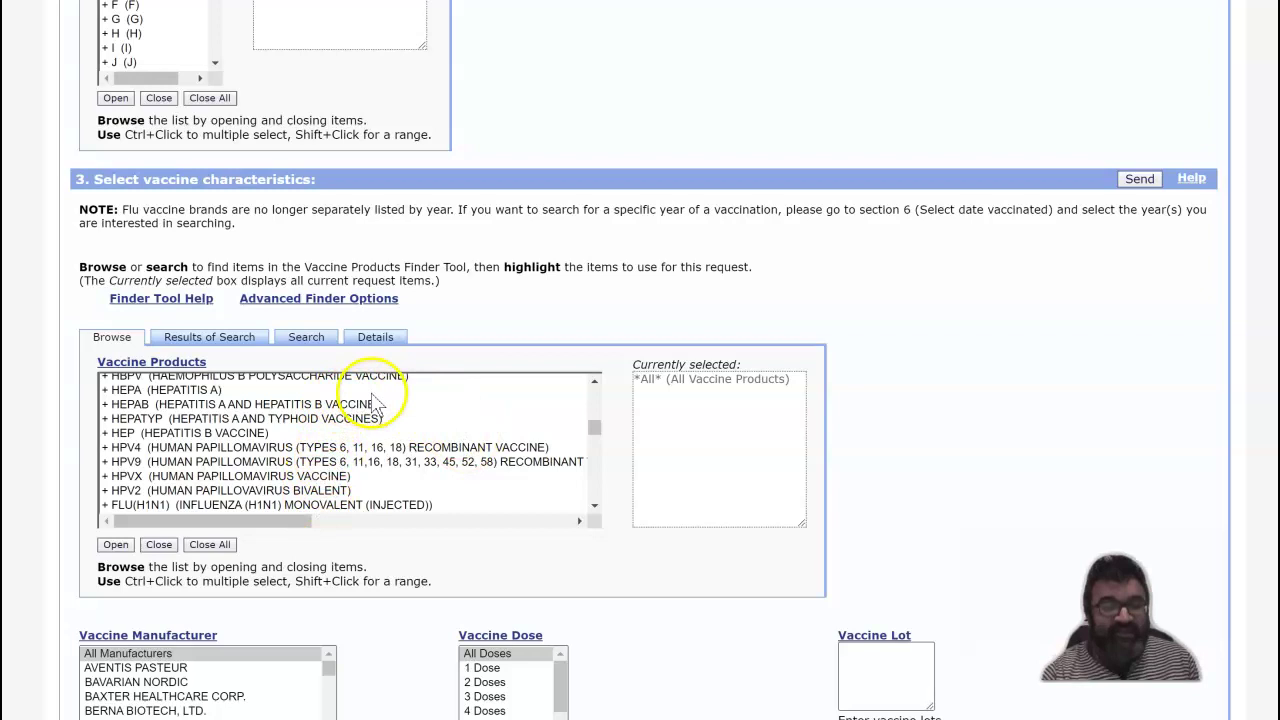
# Search the vaccine products for "monkey" and select item 1197, SMALLPOX + MONKEYPOX (JYNNEOS)
pyautogui.click(296, 340)
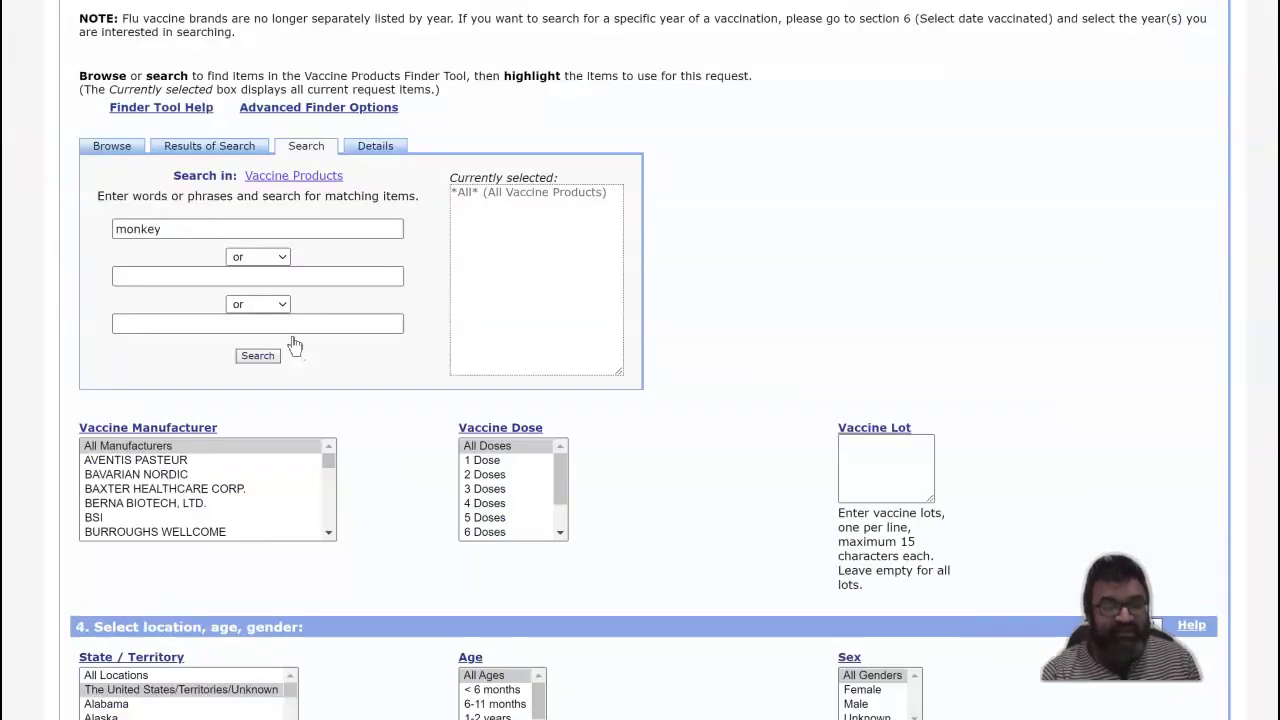
pyautogui.click(238, 227)
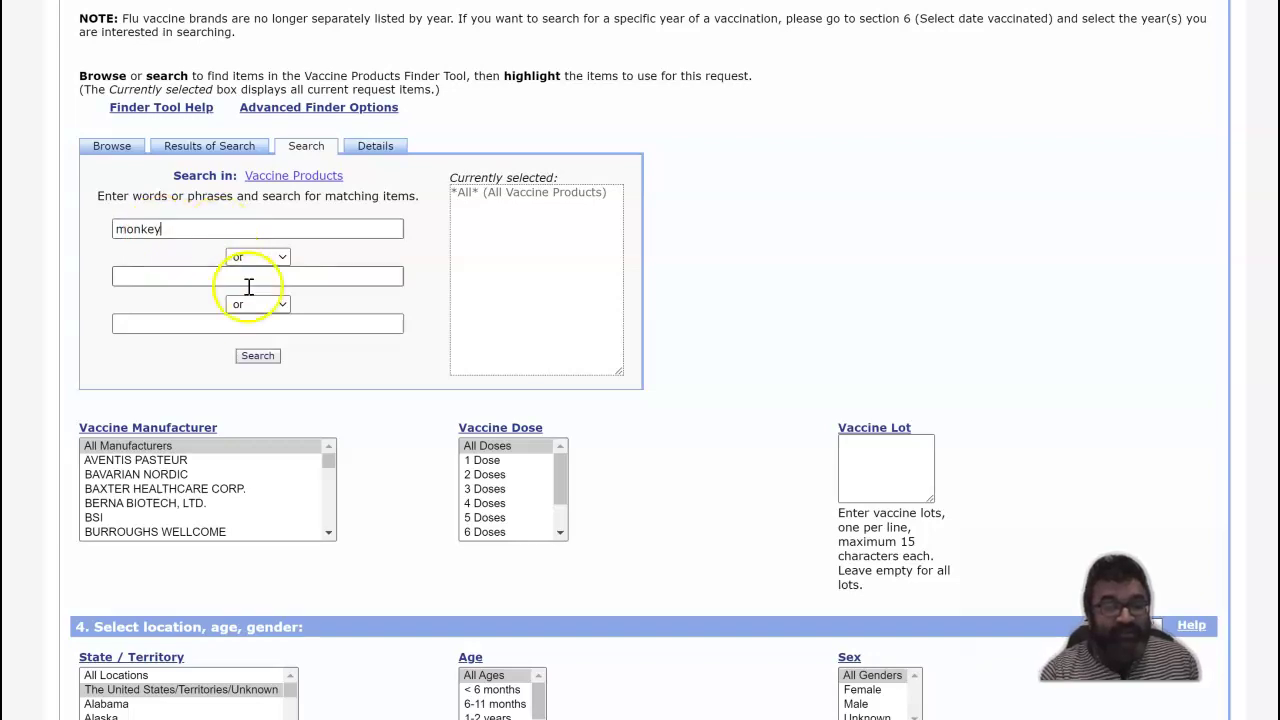
pyautogui.click(252, 357)
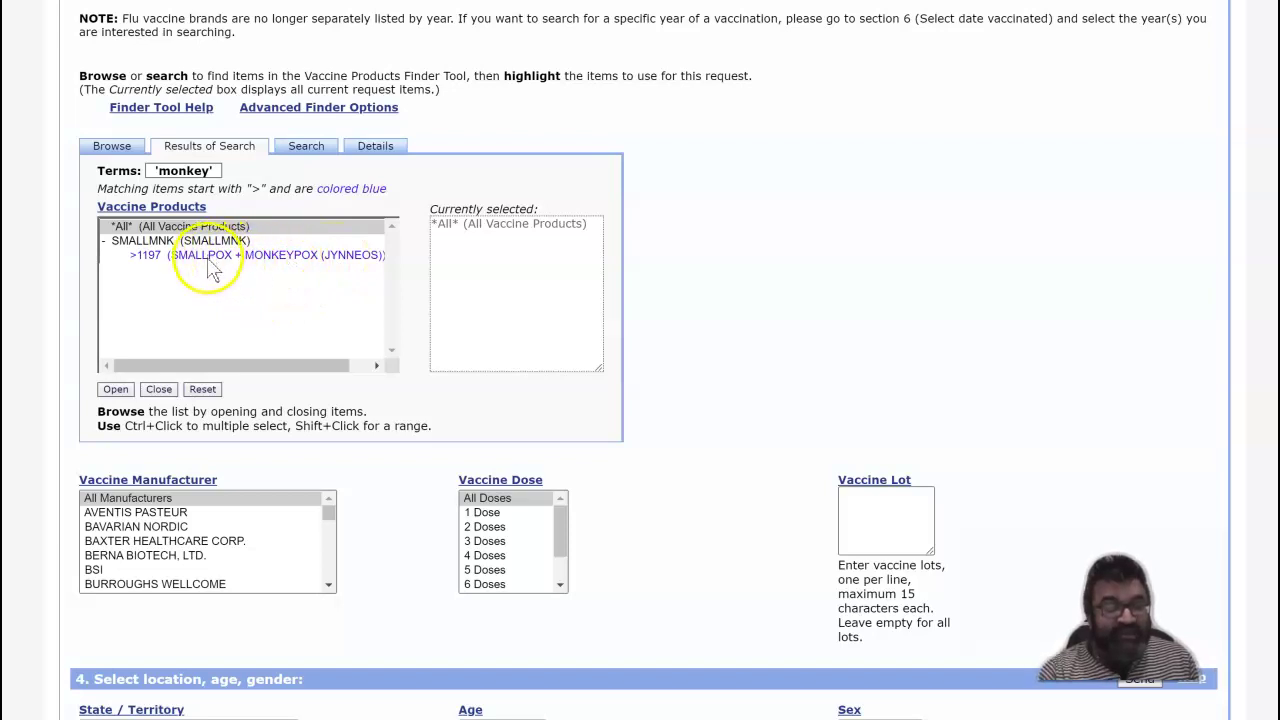
pyautogui.click(282, 256)
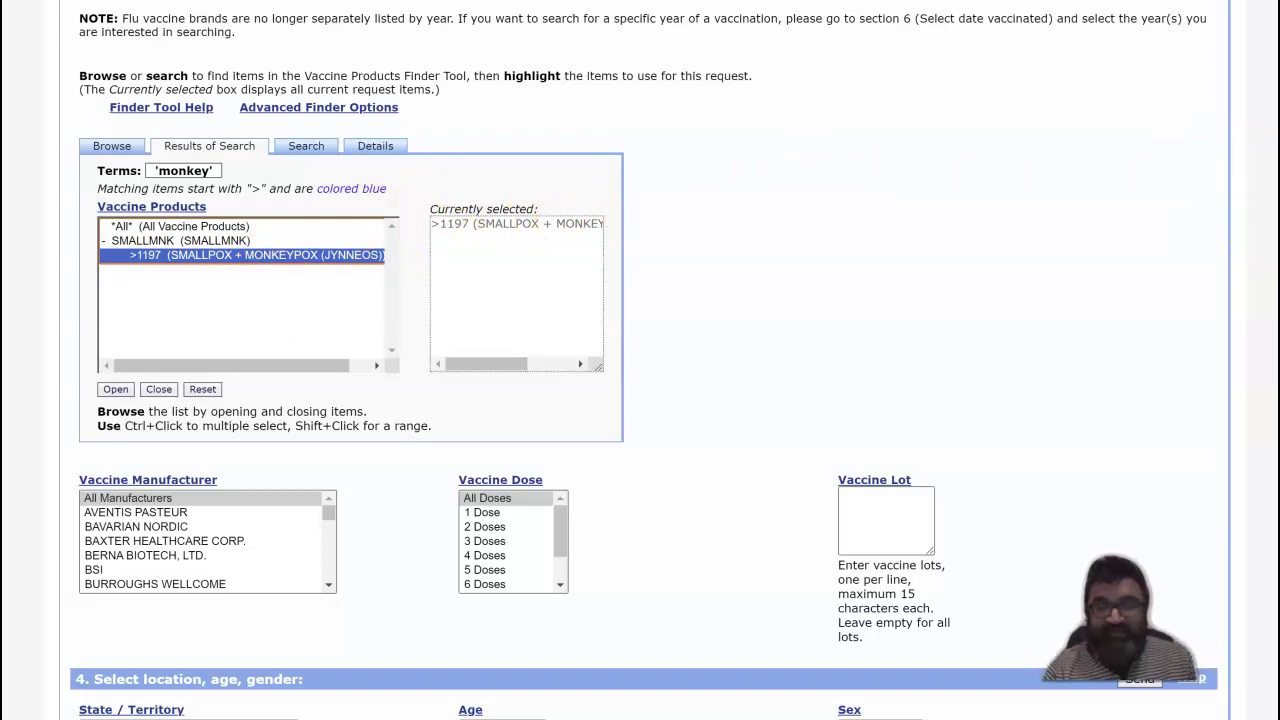
# Review the vaccine manufacturer, location, age, gender, event characteristics and text search filters of the request form
pyautogui.scroll(-4, 943, 120)
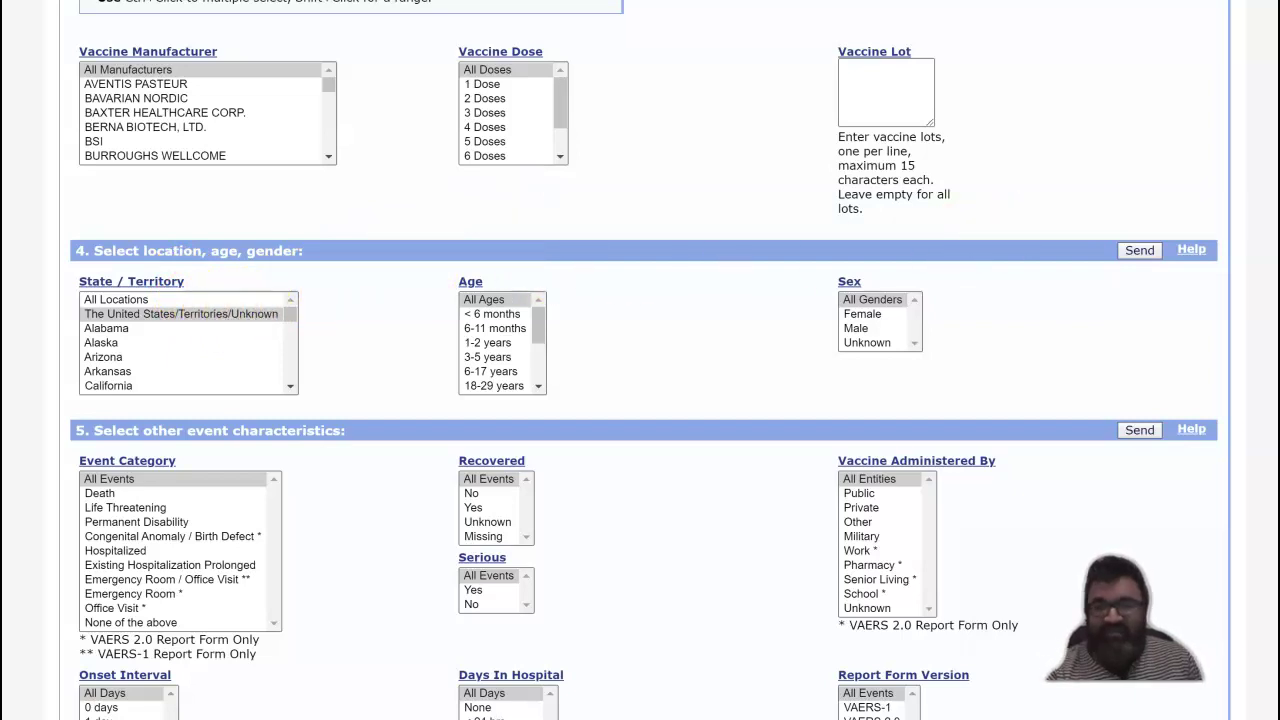
pyautogui.scroll(-3, 640, 360)
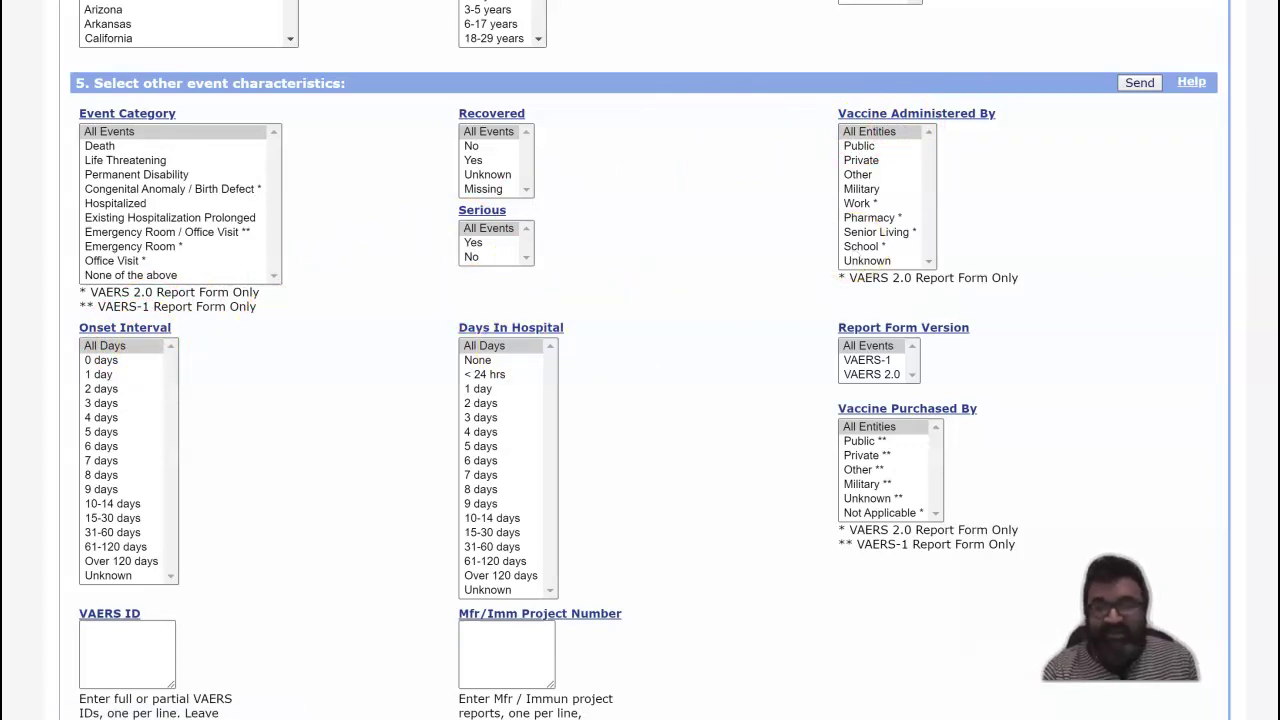
pyautogui.scroll(-2, 640, 400)
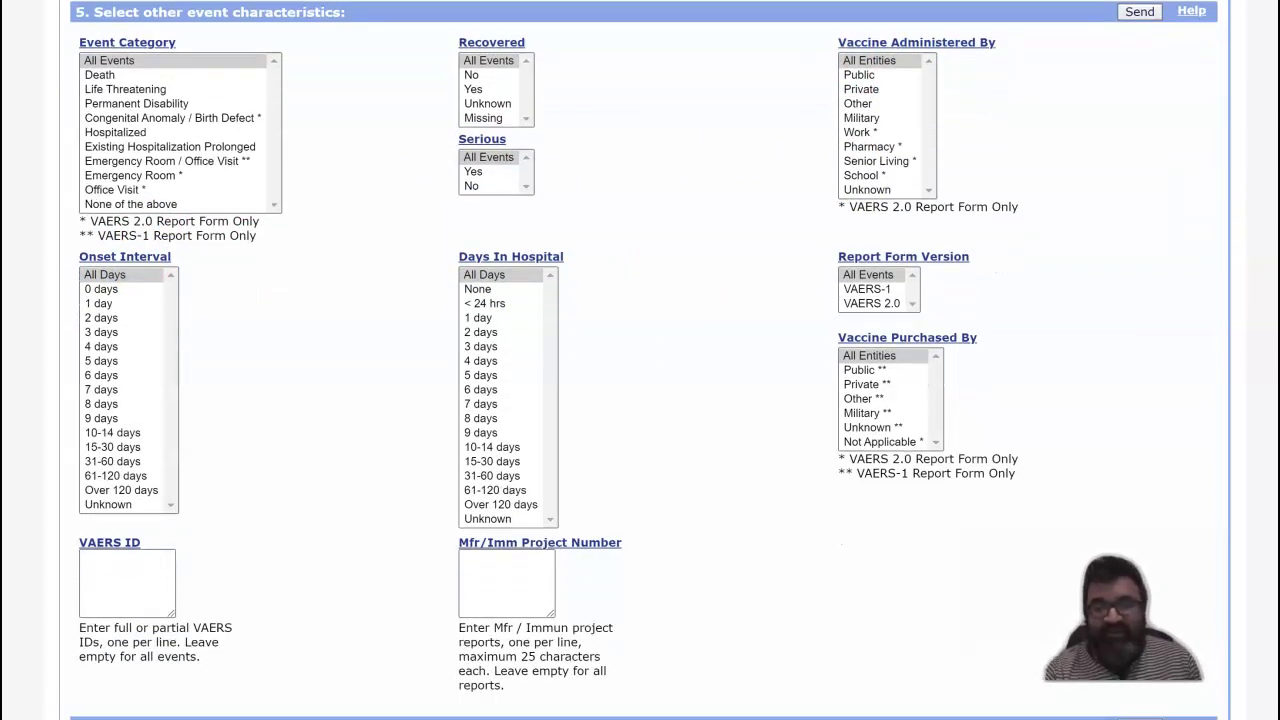
pyautogui.scroll(-5, 640, 360)
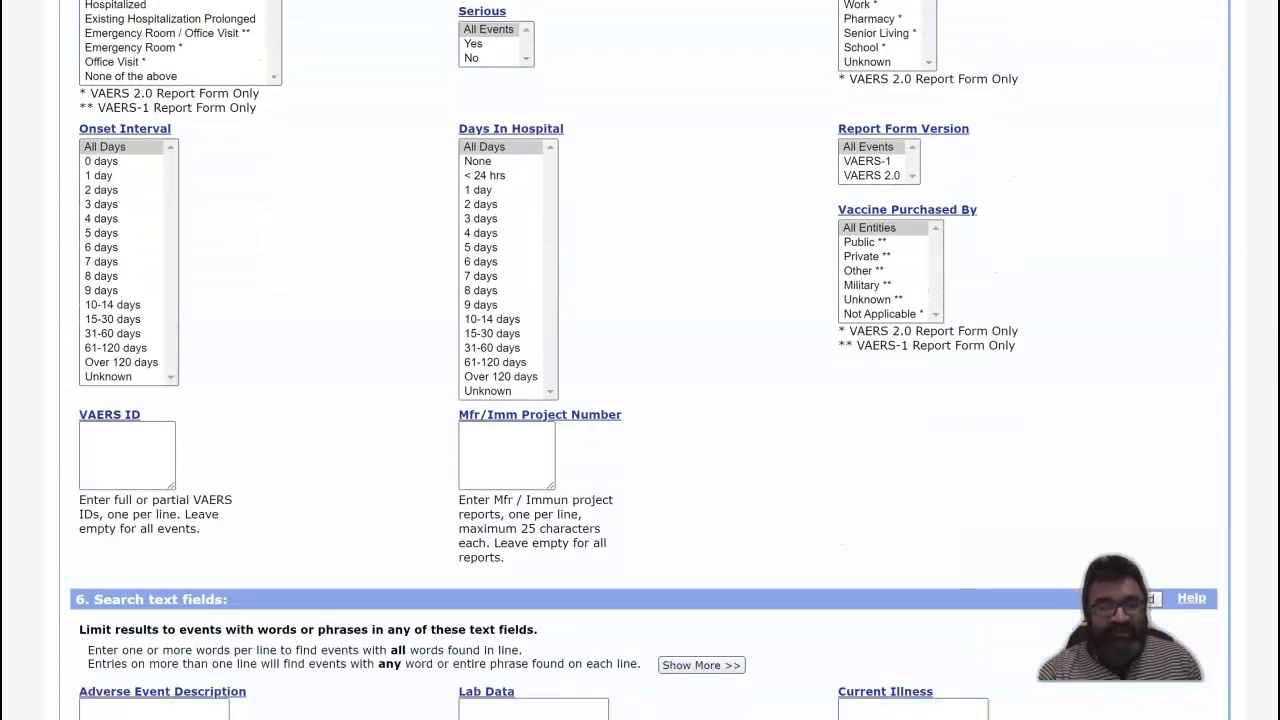
pyautogui.scroll(6, 640, 360)
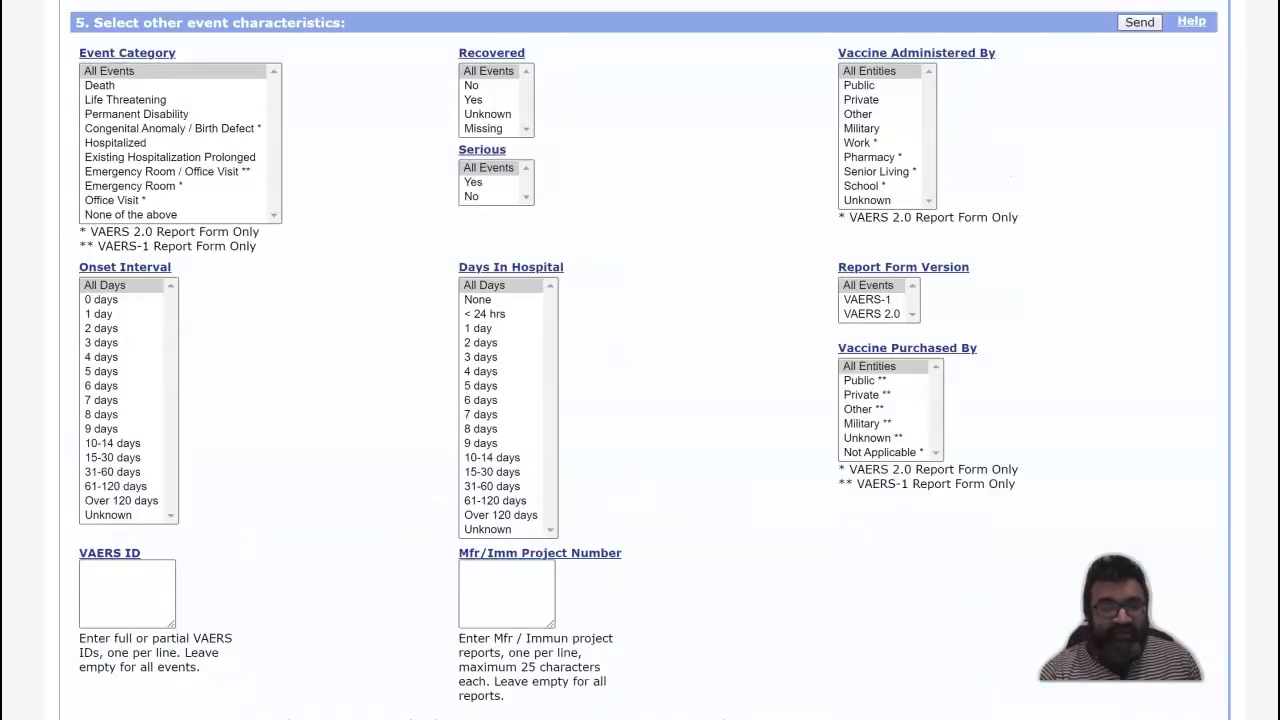
pyautogui.scroll(-9, 640, 360)
pyautogui.scroll(-2, 640, 360)
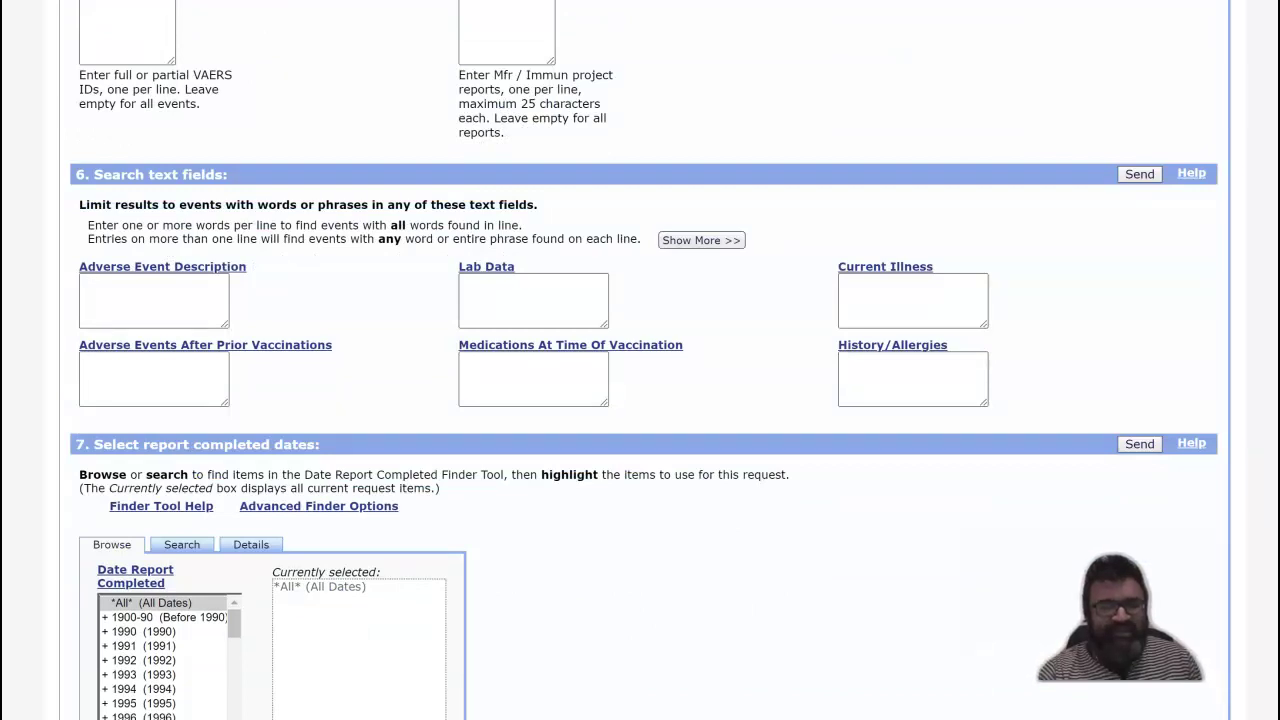
# Review the date filters for report completion, report receipt, vaccination, adverse event onset and death
pyautogui.scroll(-5, 640, 360)
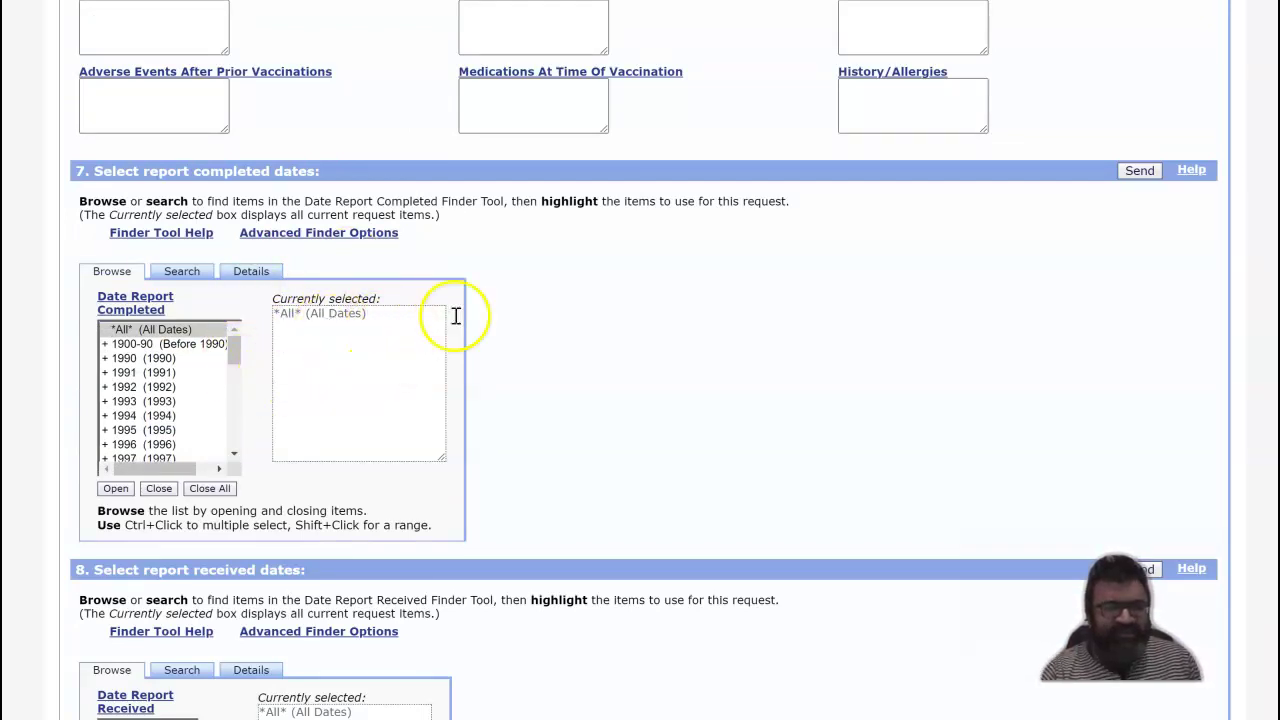
pyautogui.scroll(-3, 640, 360)
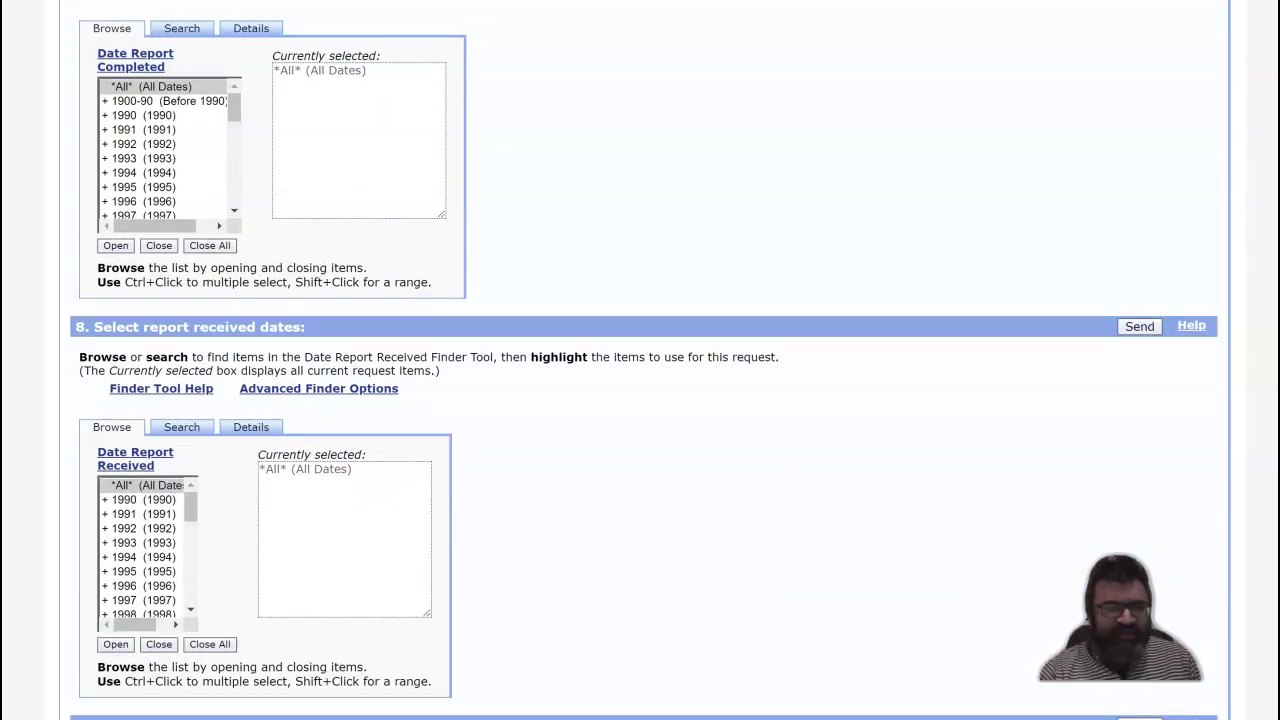
pyautogui.scroll(-2, 640, 360)
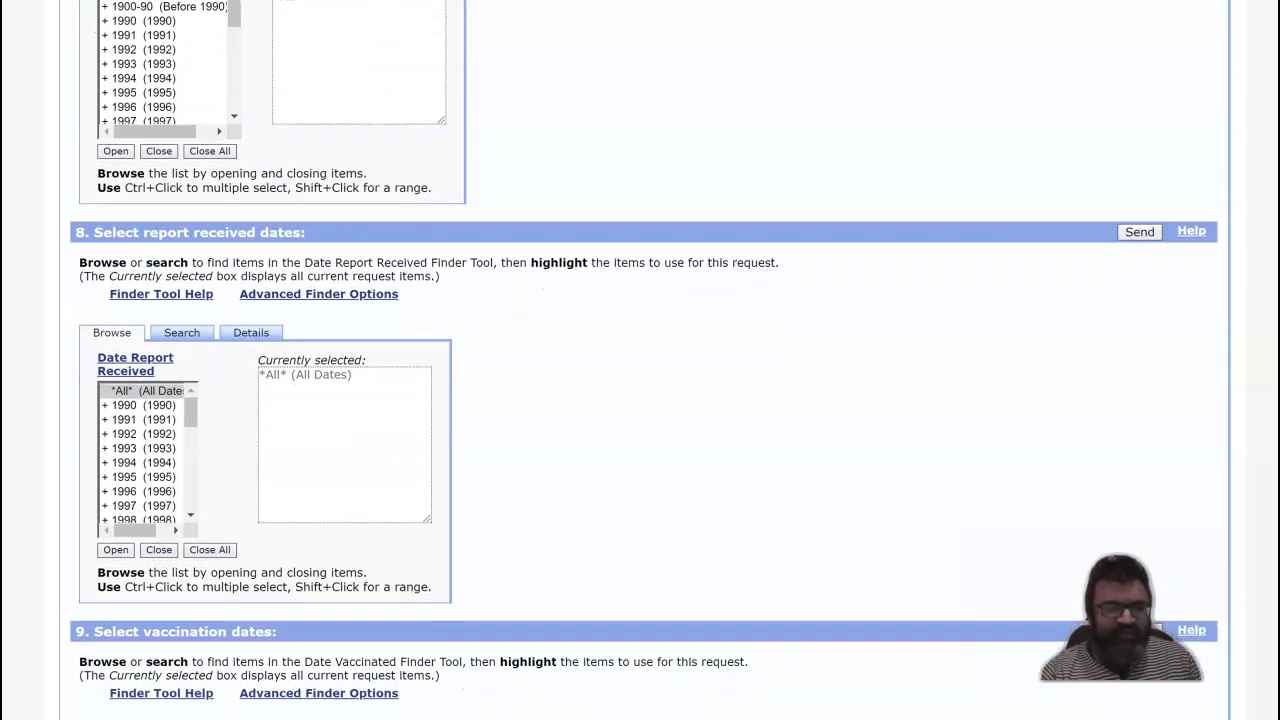
pyautogui.scroll(-4, 640, 360)
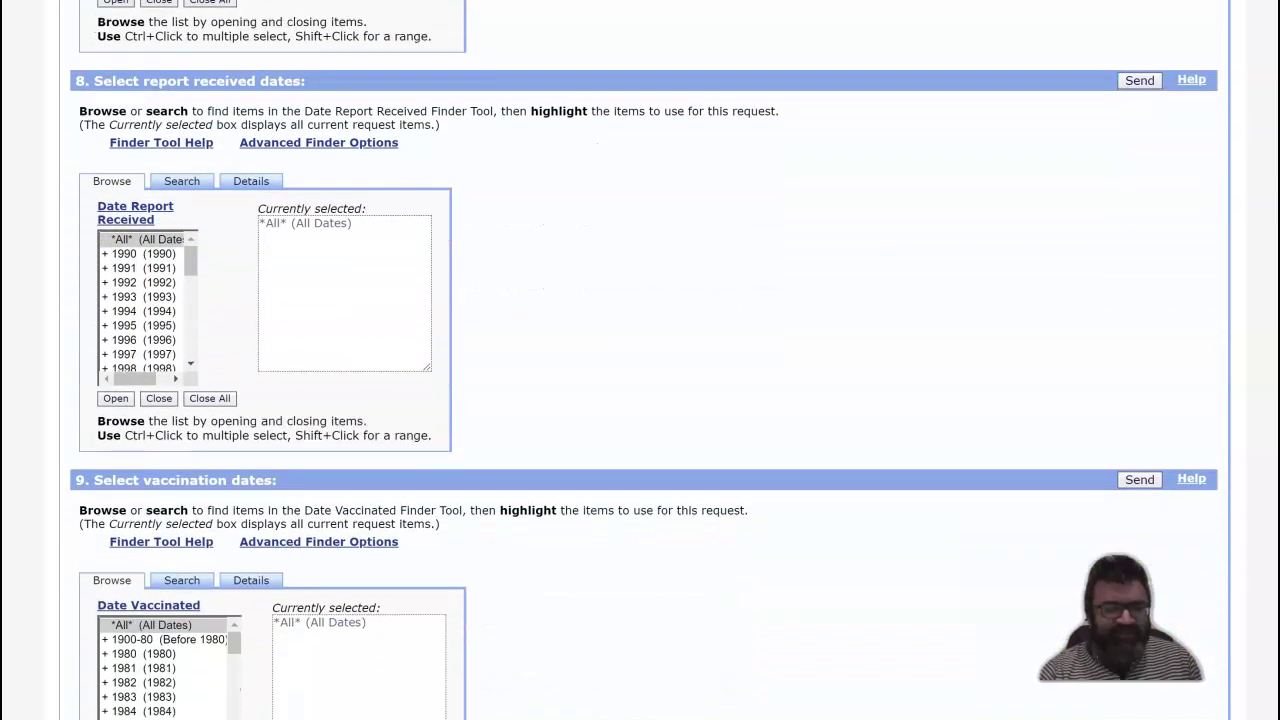
pyautogui.scroll(-4, 640, 360)
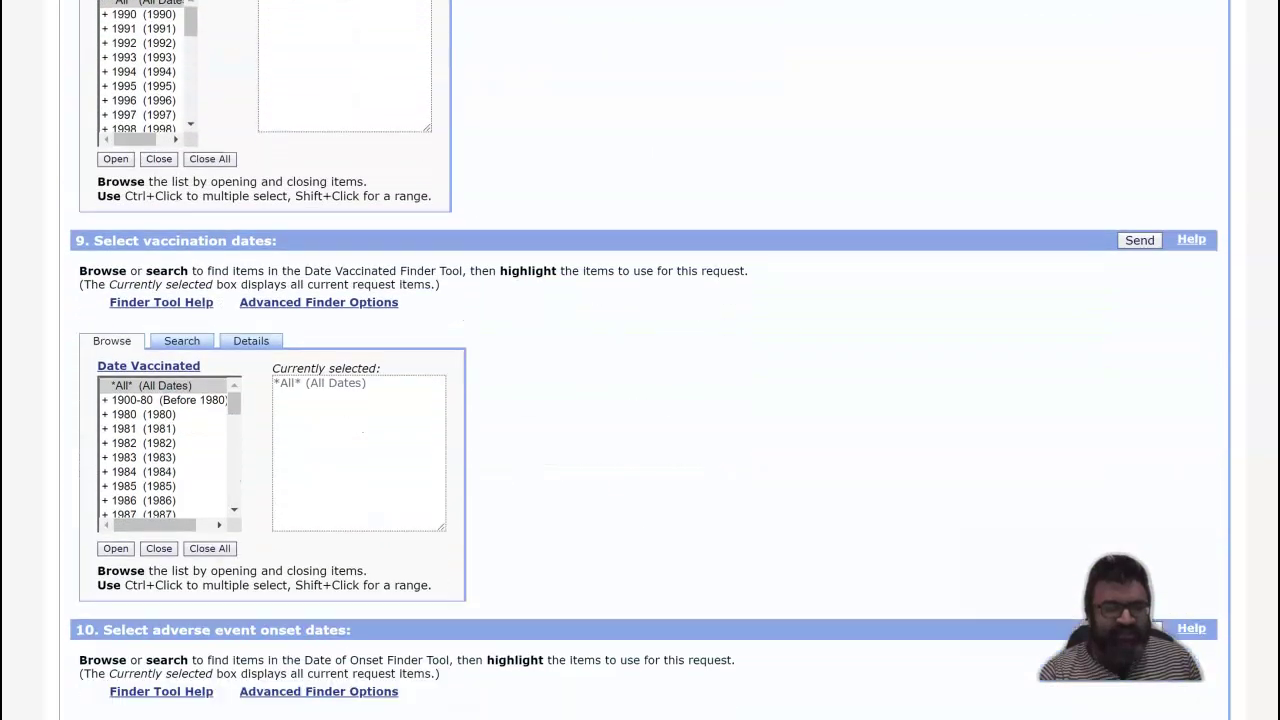
pyautogui.scroll(-3, 640, 360)
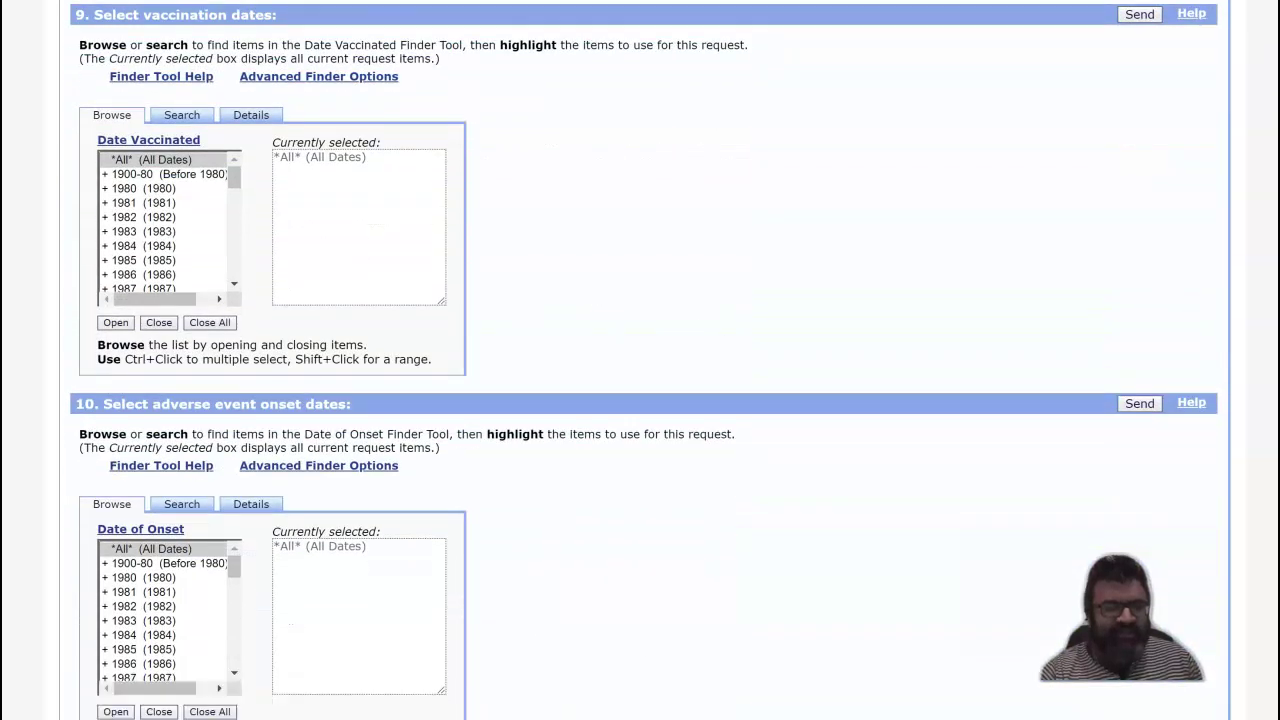
pyautogui.scroll(-5, 640, 360)
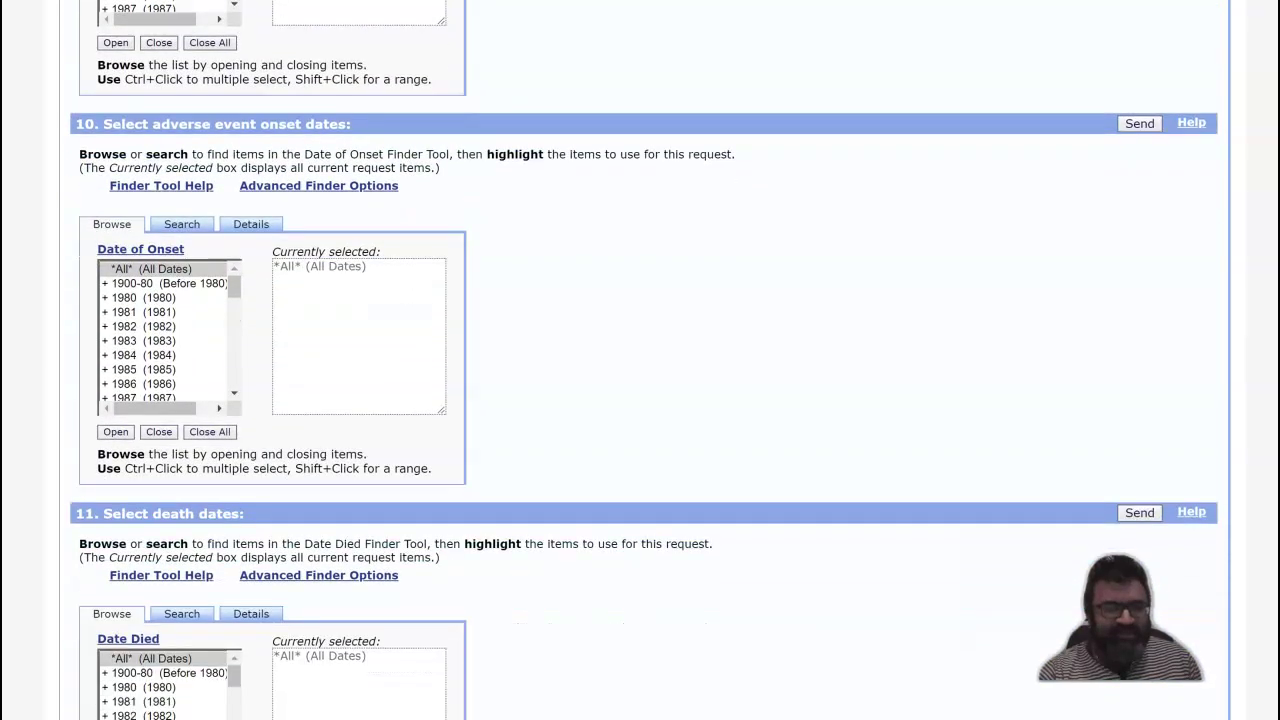
# Send the request with Export Results enabled, and open the downloaded results file in a maximized text editor window
pyautogui.scroll(-3, 640, 360)
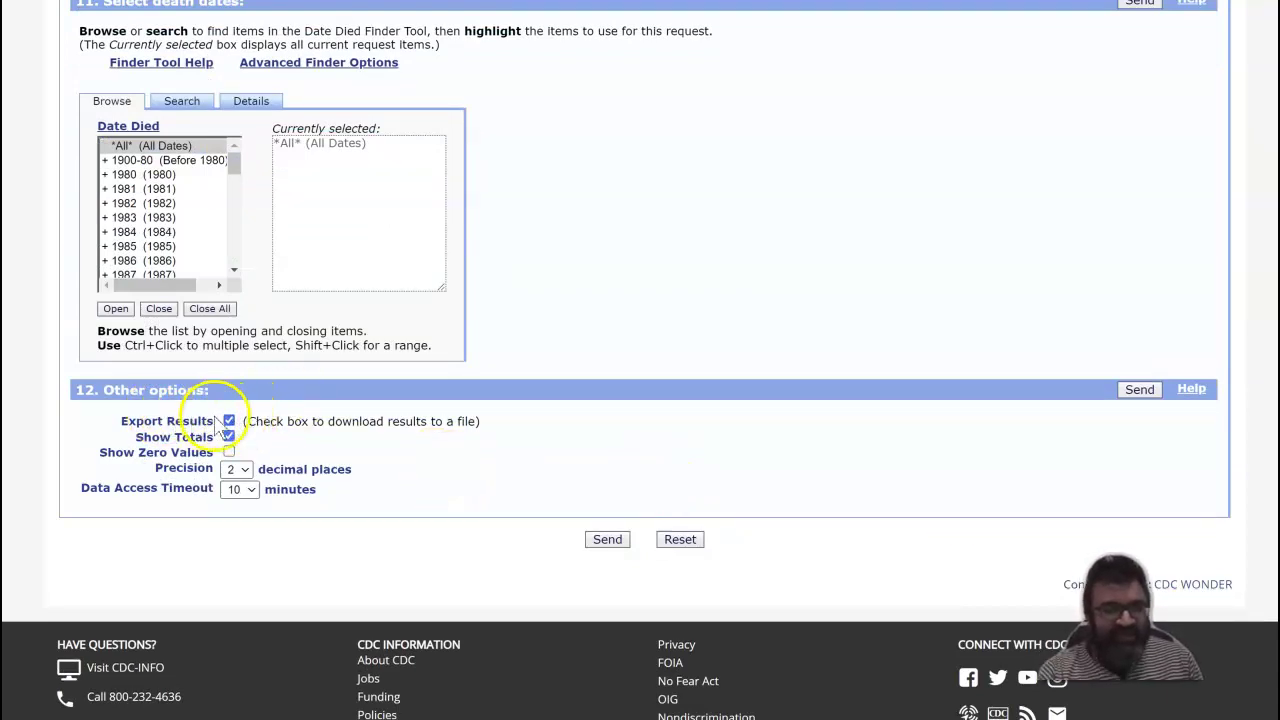
pyautogui.click(607, 540)
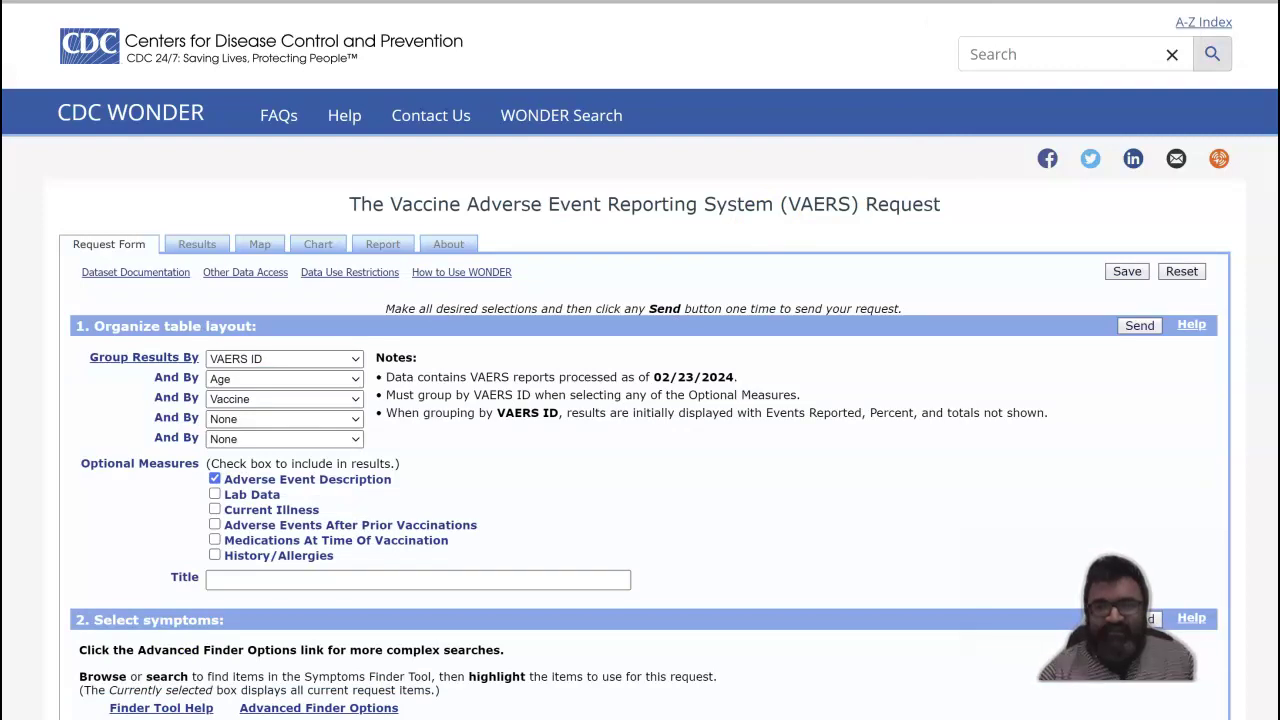
pyautogui.click(1068, 45)
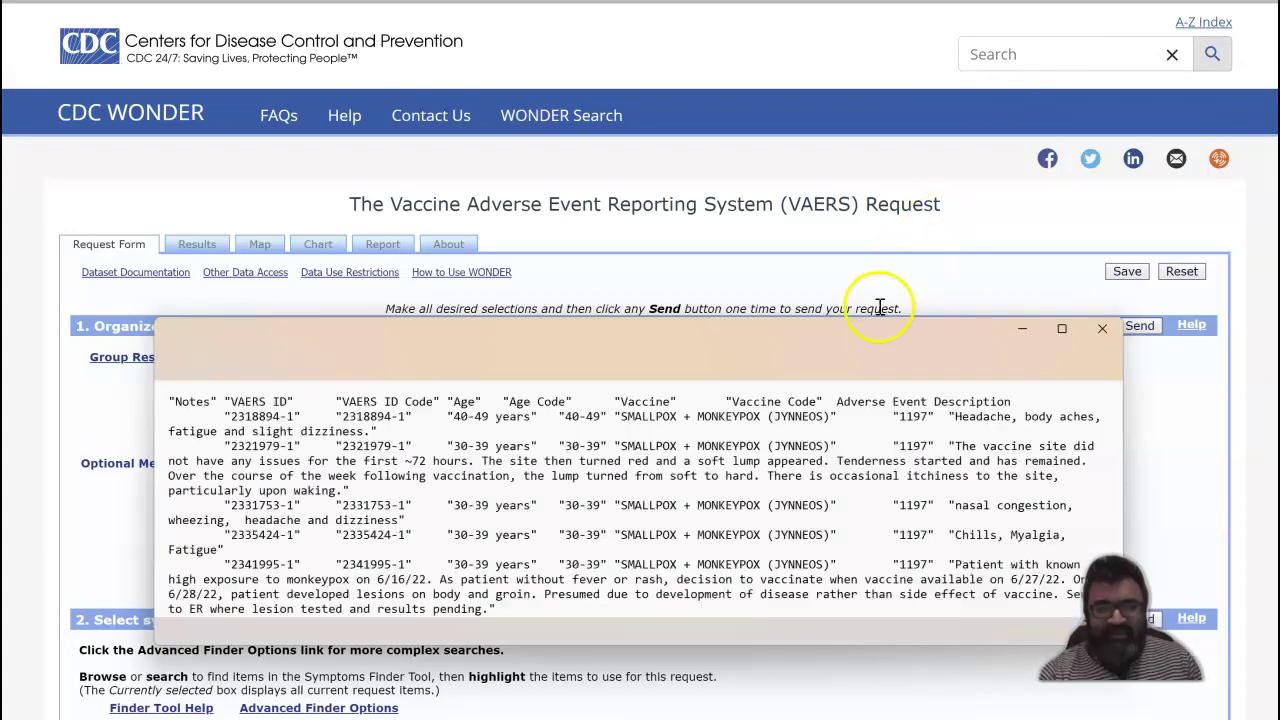
pyautogui.click(1062, 328)
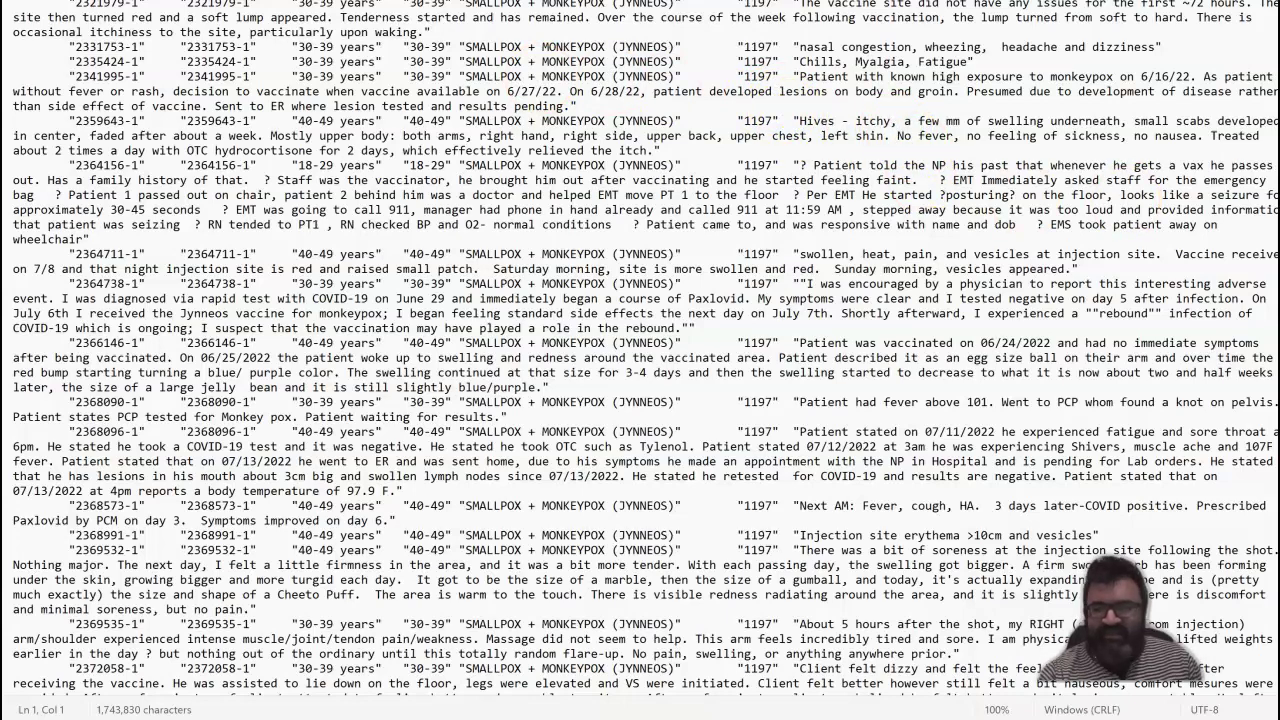
# Examine the ages and adverse event descriptions of the JYNNEOS reports in the exported file
pyautogui.scroll(-20, 640, 360)
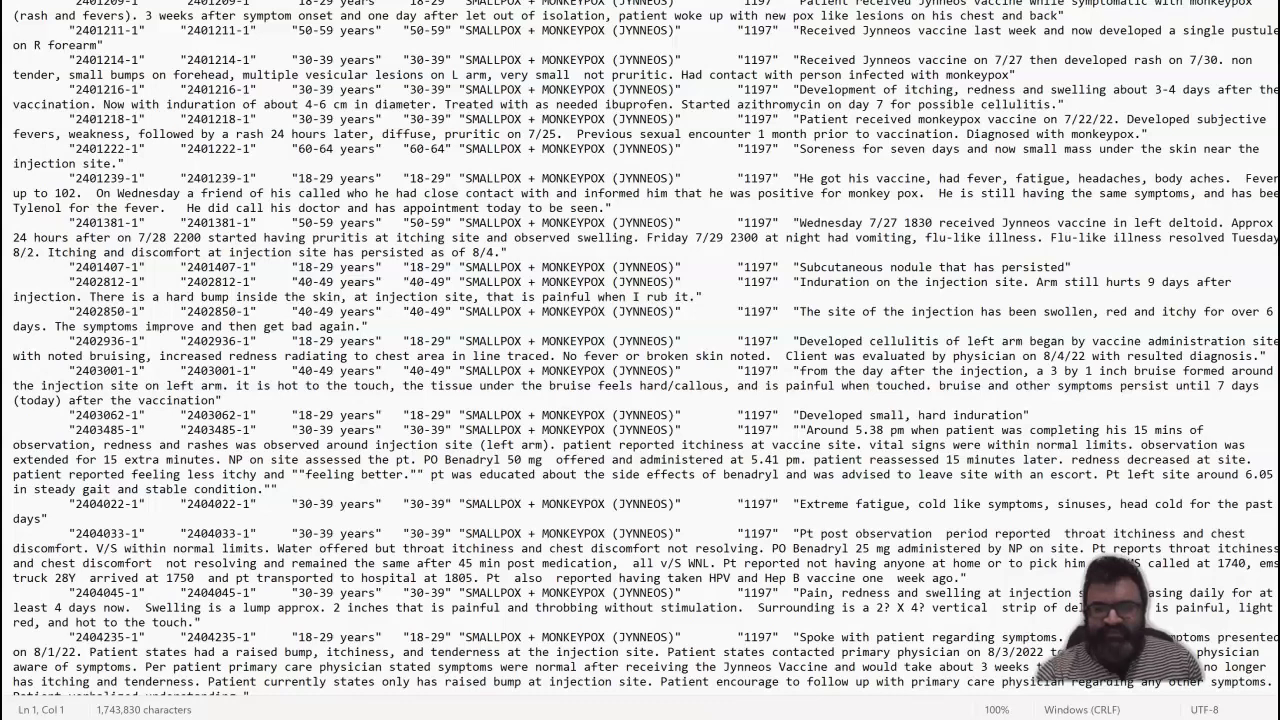
pyautogui.scroll(4, 1098, 244)
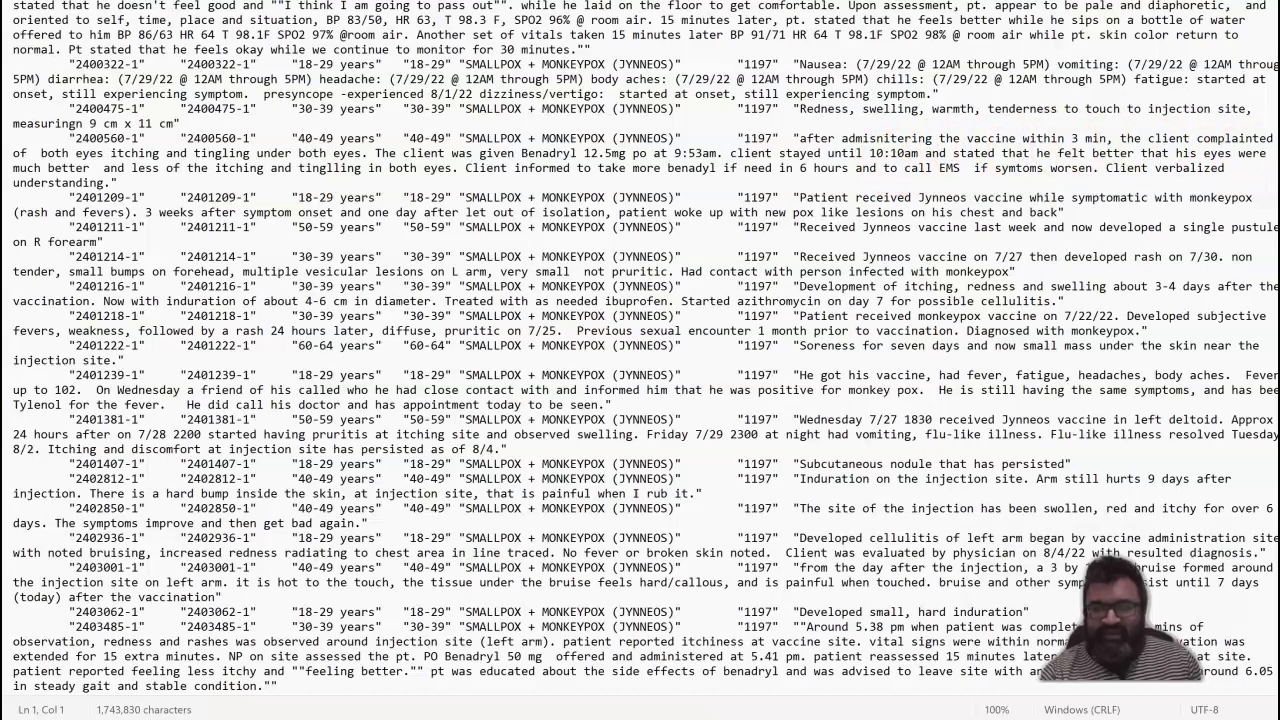
pyautogui.scroll(-15, 640, 350)
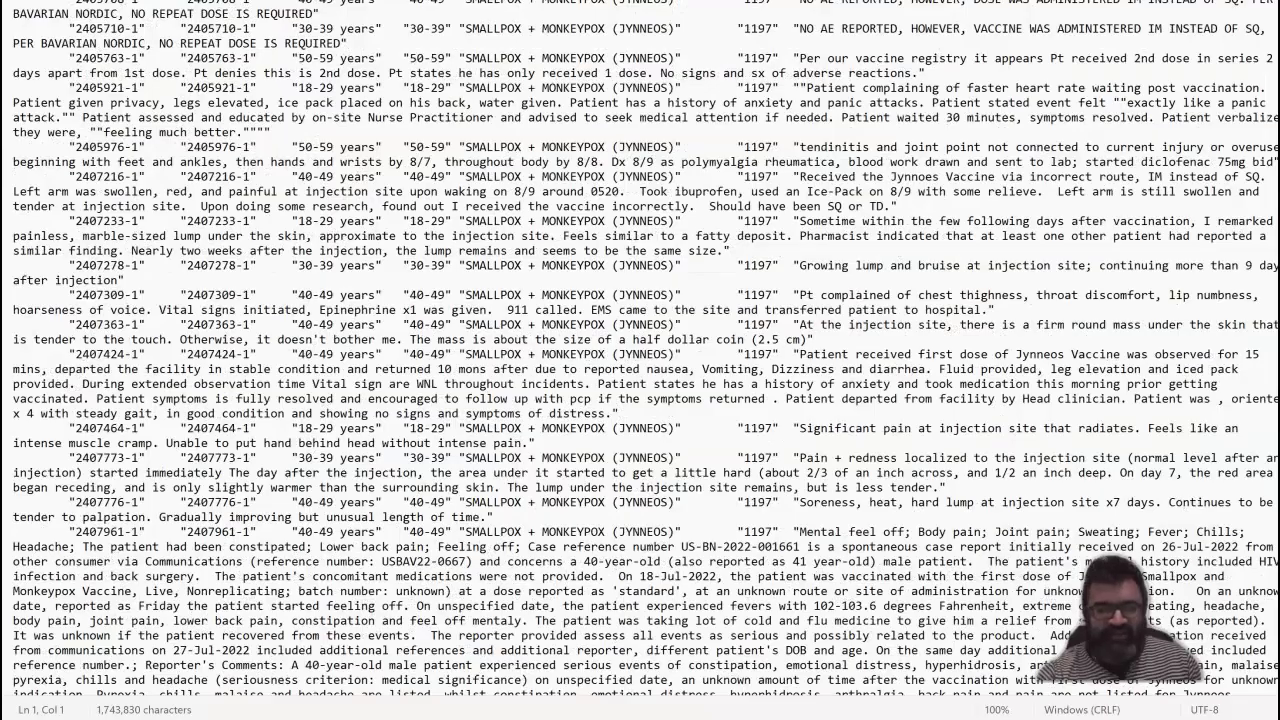
pyautogui.scroll(-6, 640, 350)
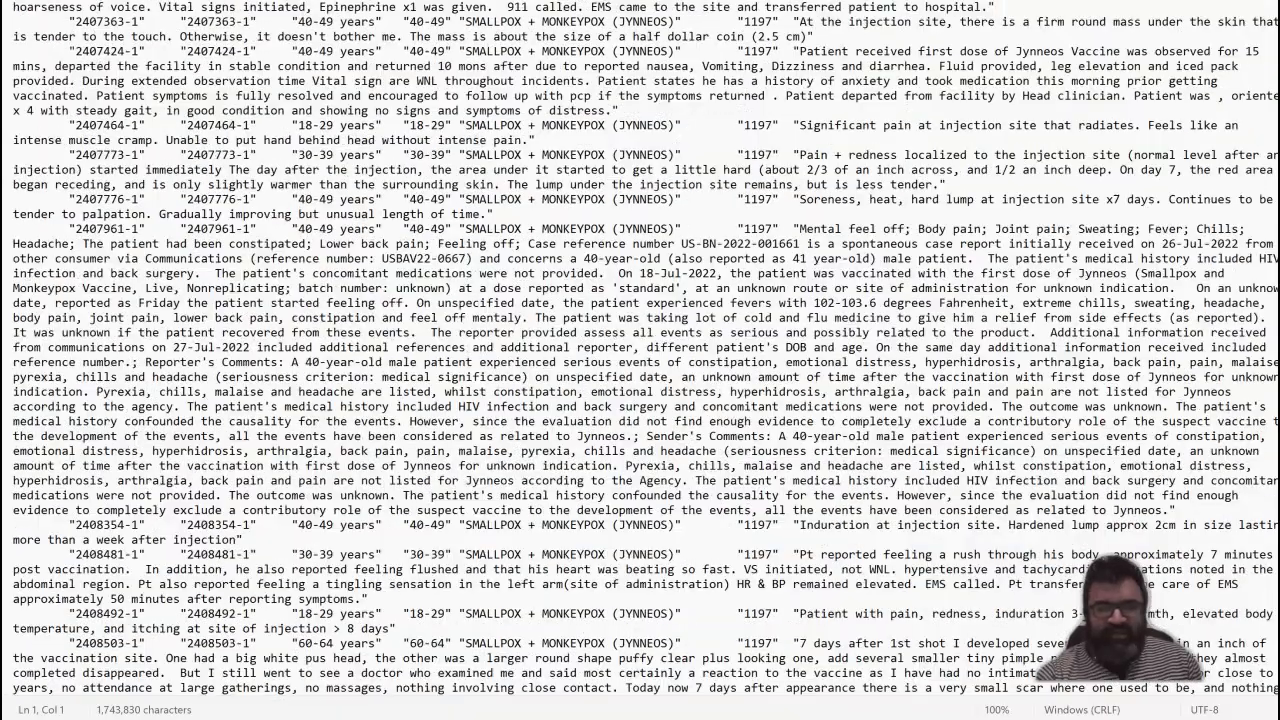
pyautogui.scroll(-15, 640, 350)
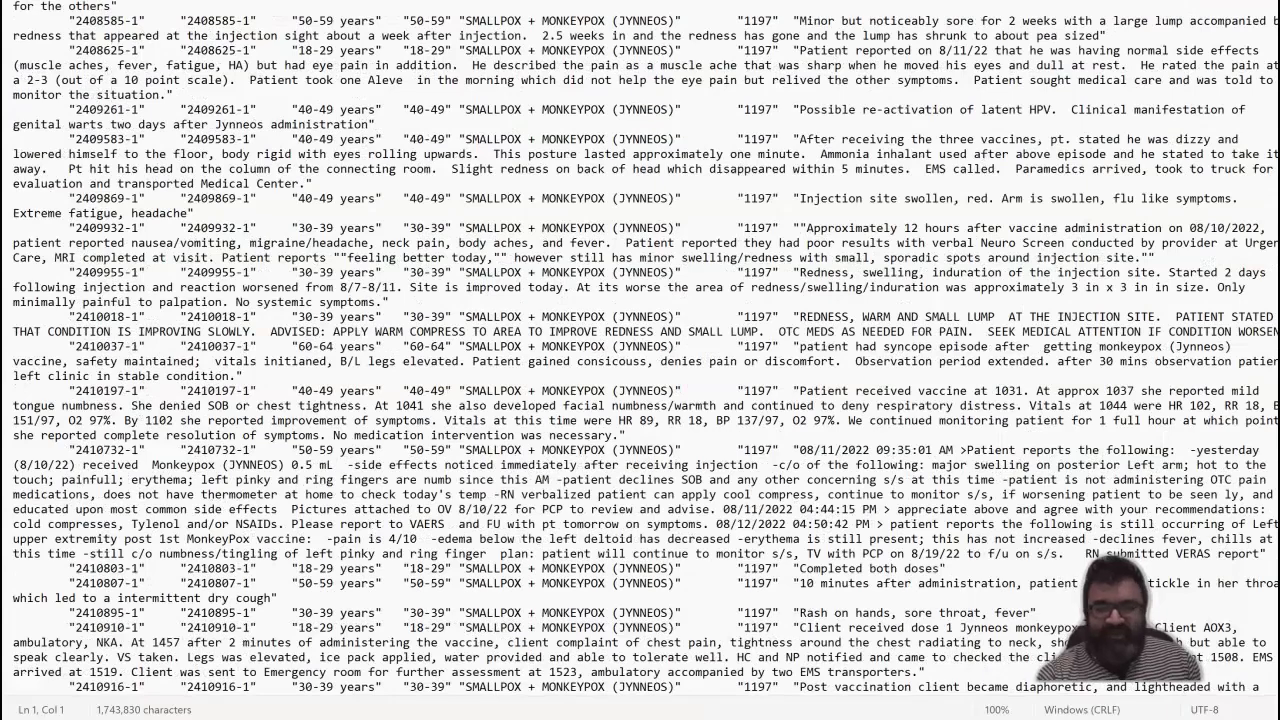
pyautogui.scroll(-11, 640, 350)
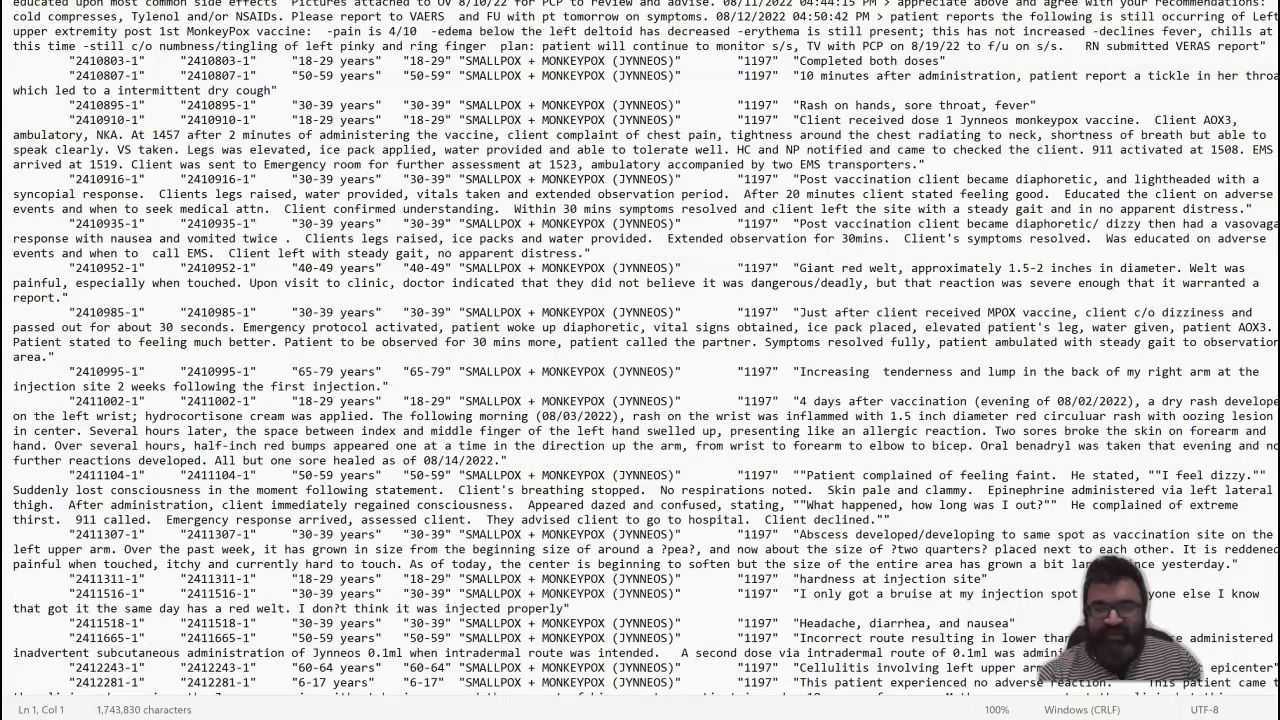
pyautogui.scroll(-13, 640, 350)
pyautogui.scroll(-11, 640, 350)
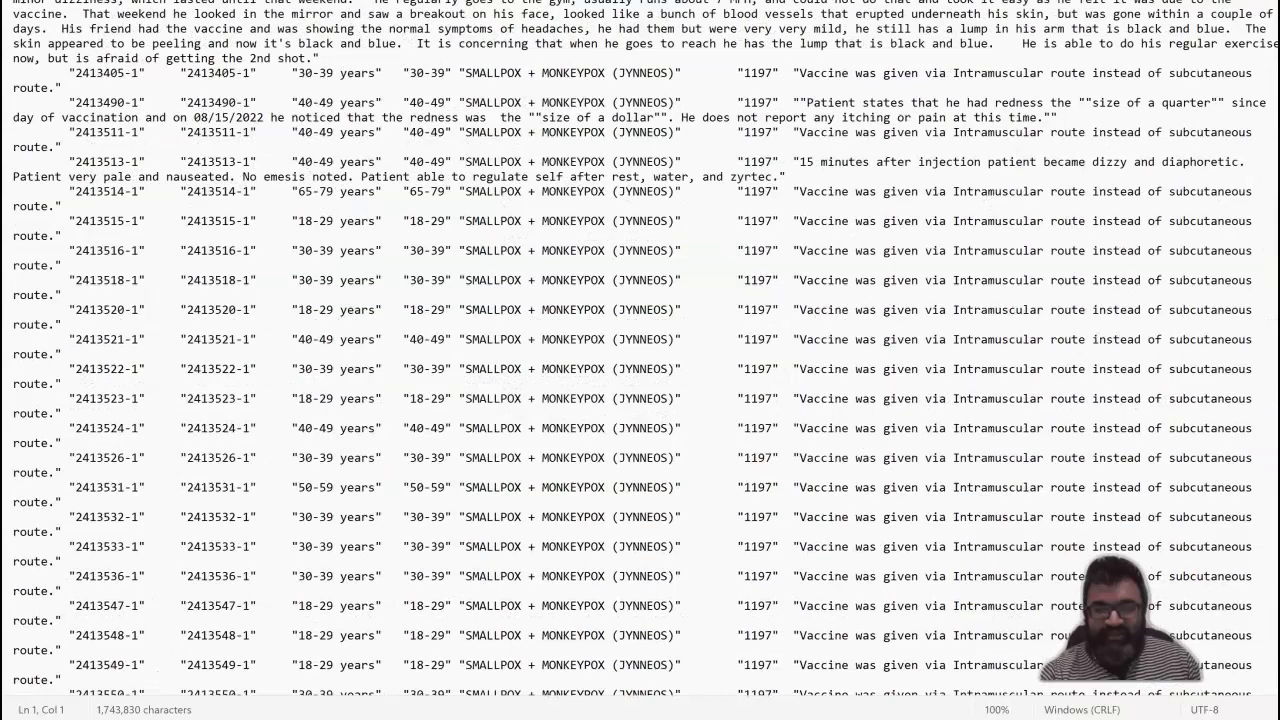
# Find the report described as "Acute pericarditis along with fever" and highlight that description
pyautogui.scroll(-20, 640, 350)
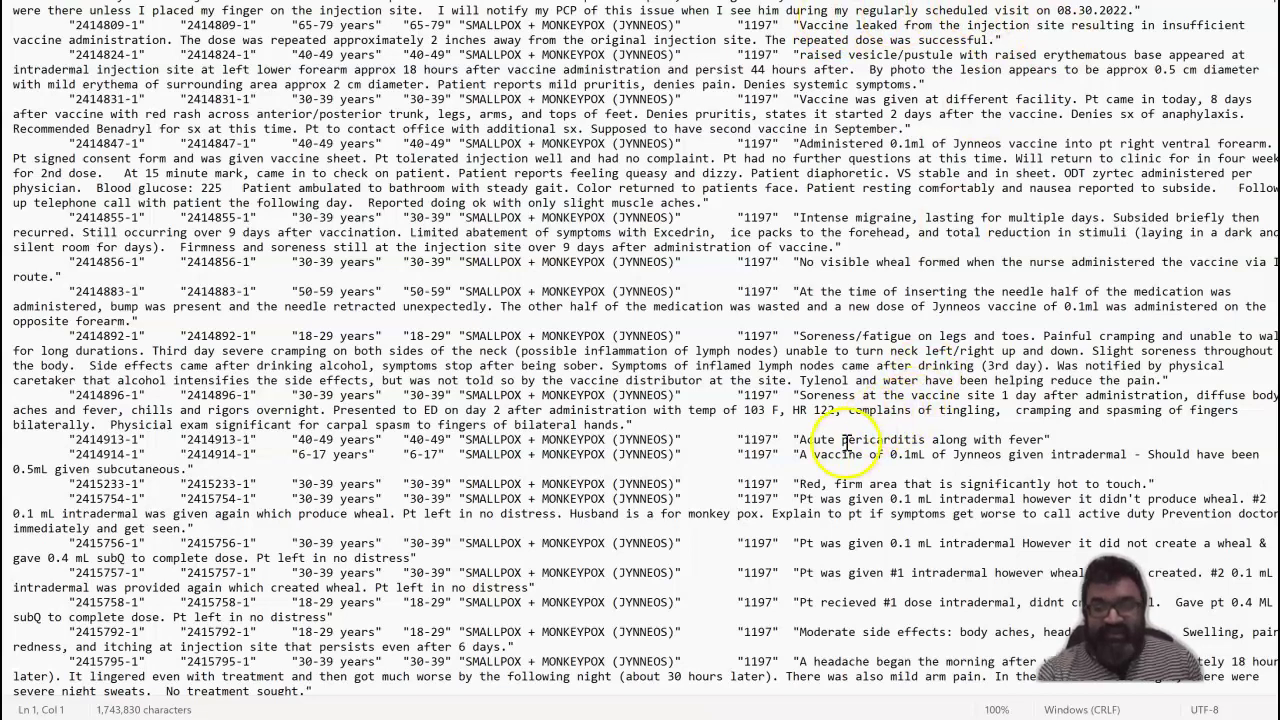
pyautogui.doubleClick(810, 441)
pyautogui.moveTo(848, 447); pyautogui.dragTo(1038, 440)
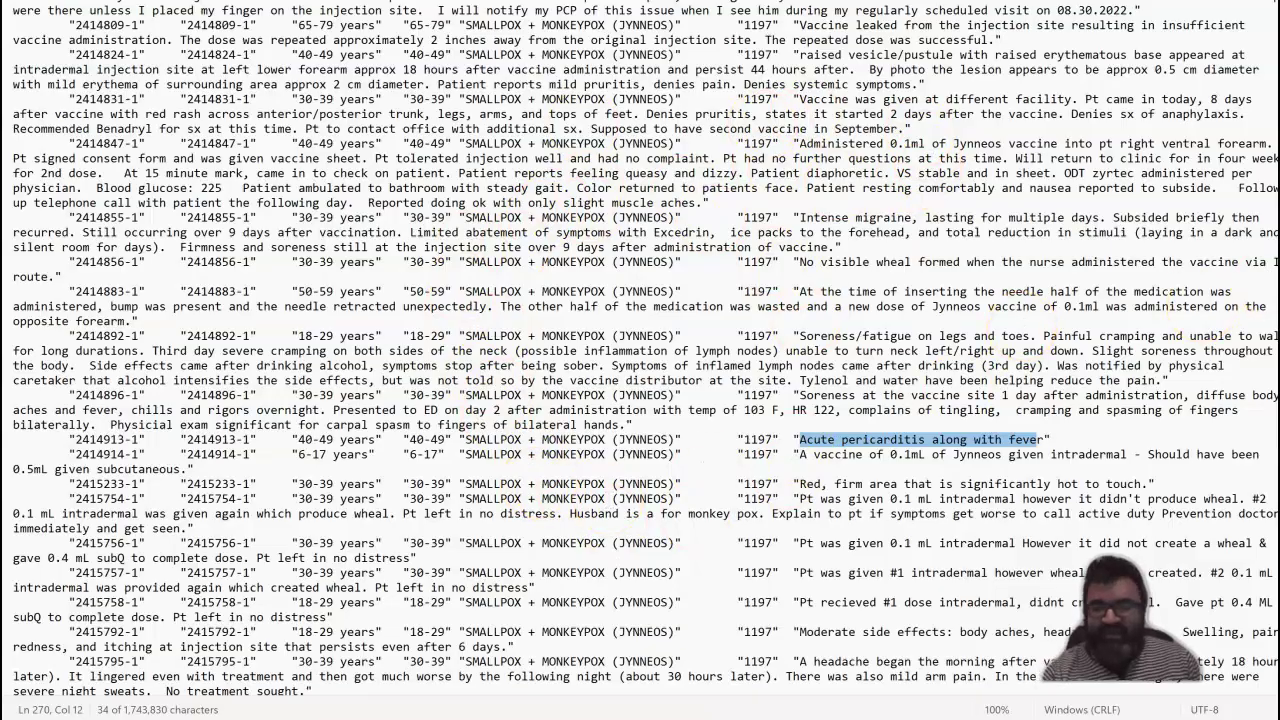
# Skim the reports that follow the highlighted pericarditis entry for further adverse event descriptions
pyautogui.scroll(-20, 640, 360)
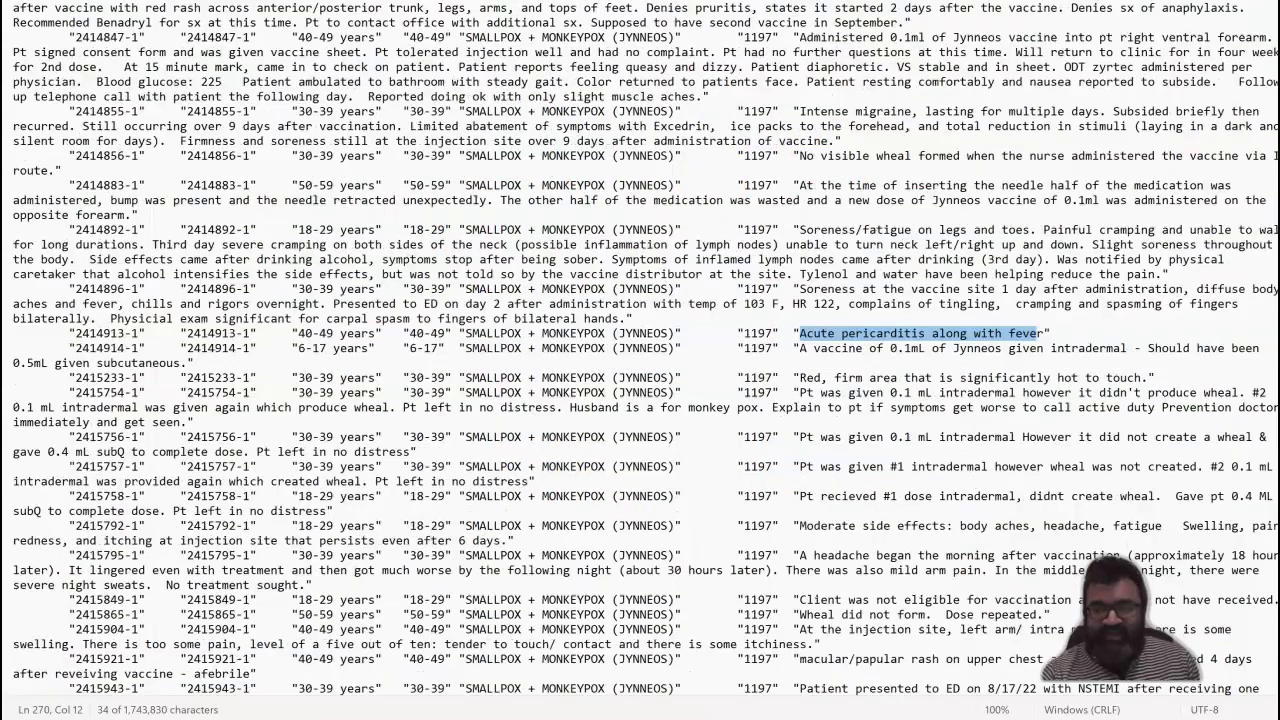
pyautogui.scroll(-20, 640, 360)
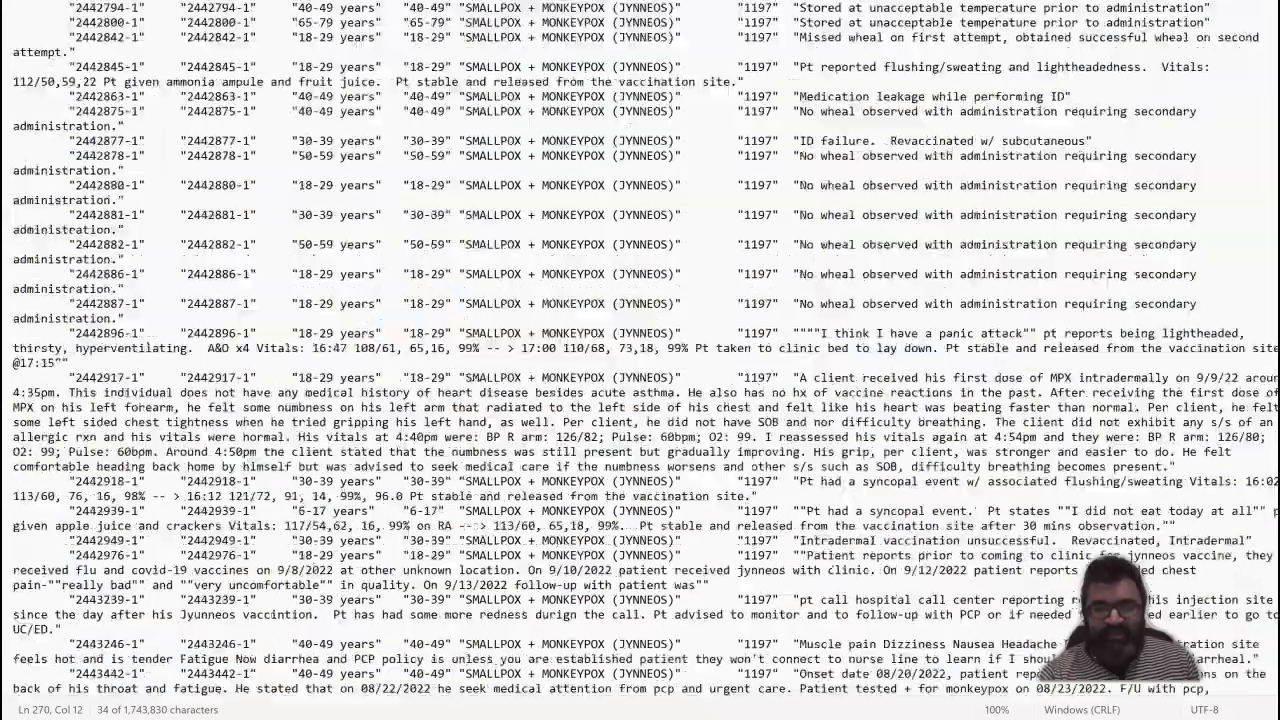
pyautogui.scroll(-20, 640, 360)
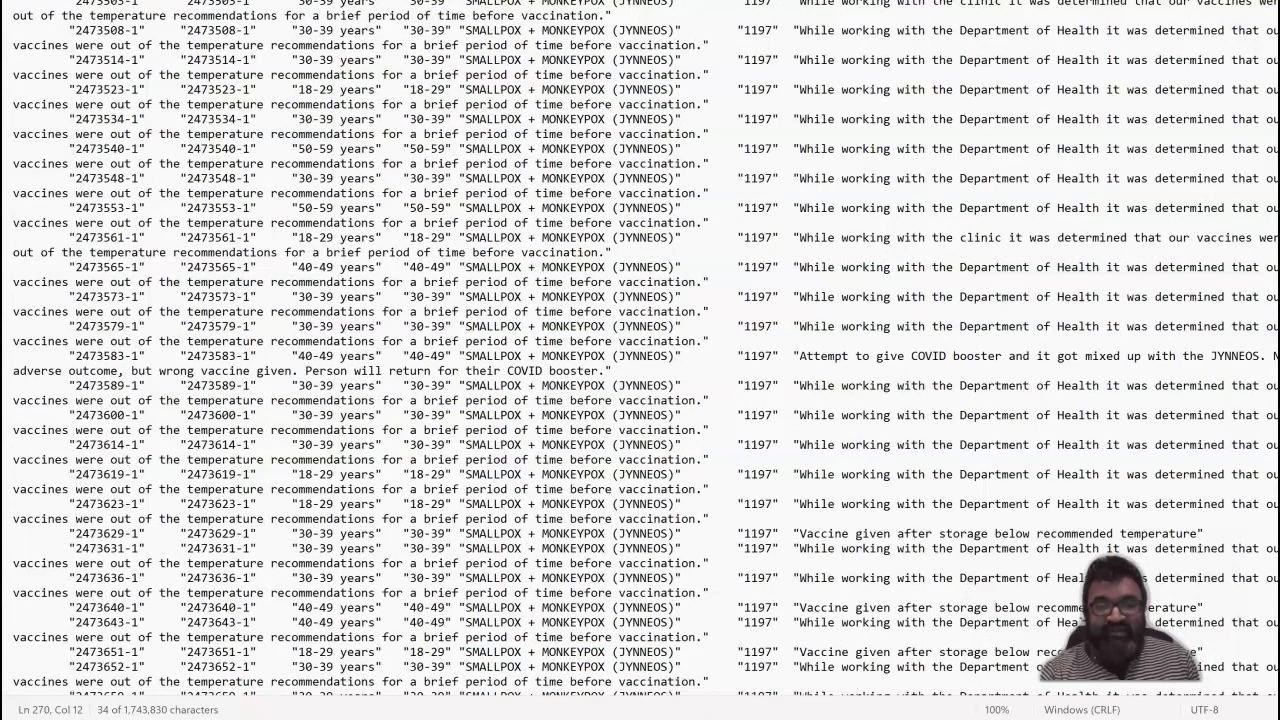
pyautogui.scroll(-9, 640, 360)
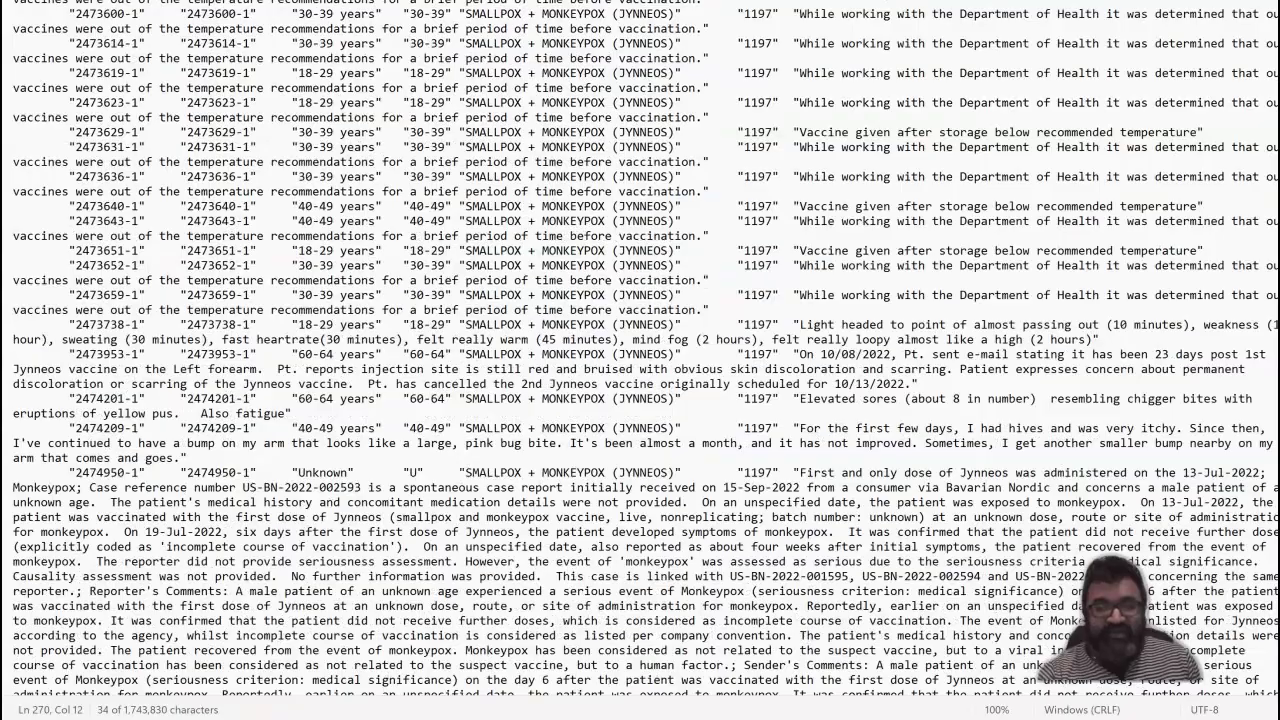
pyautogui.scroll(-20, 640, 360)
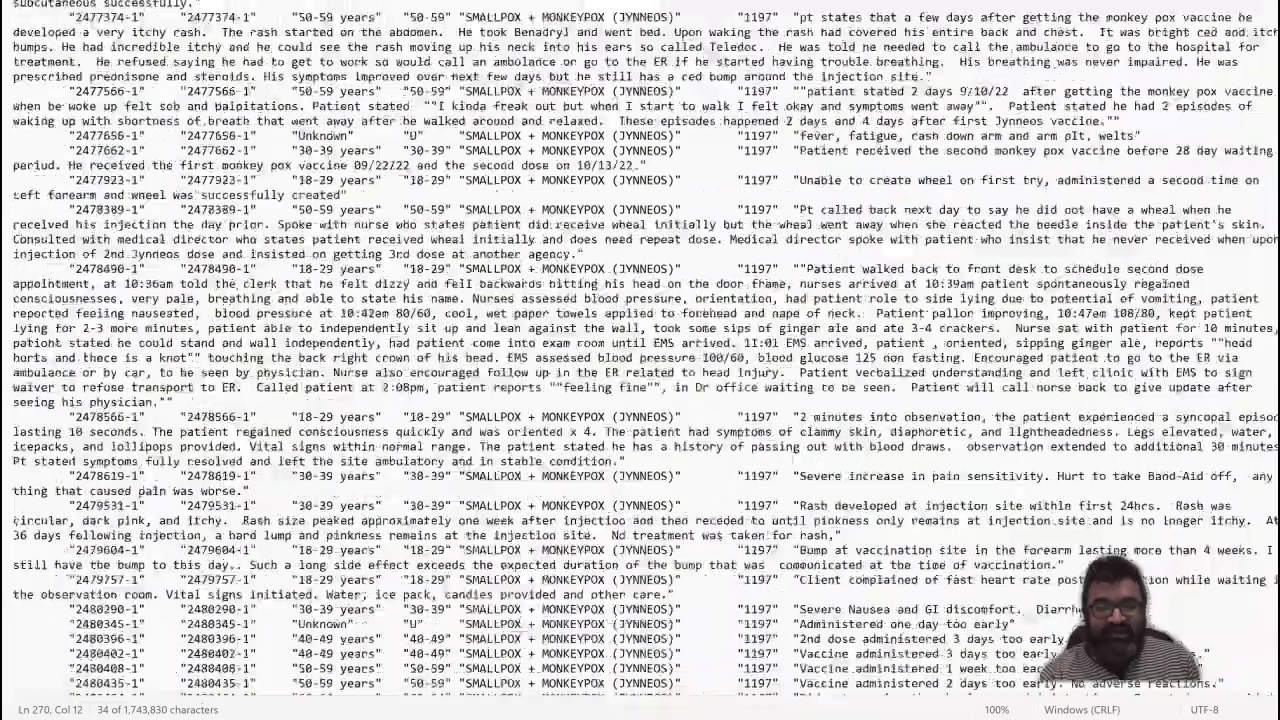